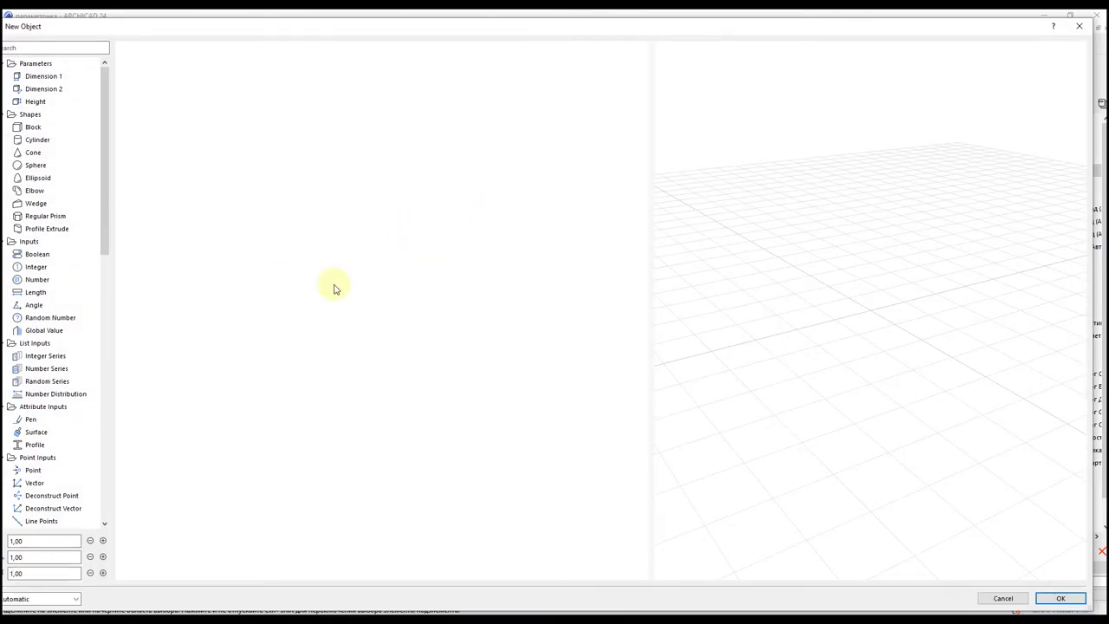
# Add a Block shape node and connect a new Surface node to its Surface input
pyautogui.moveTo(34, 129); pyautogui.dragTo(525, 211)
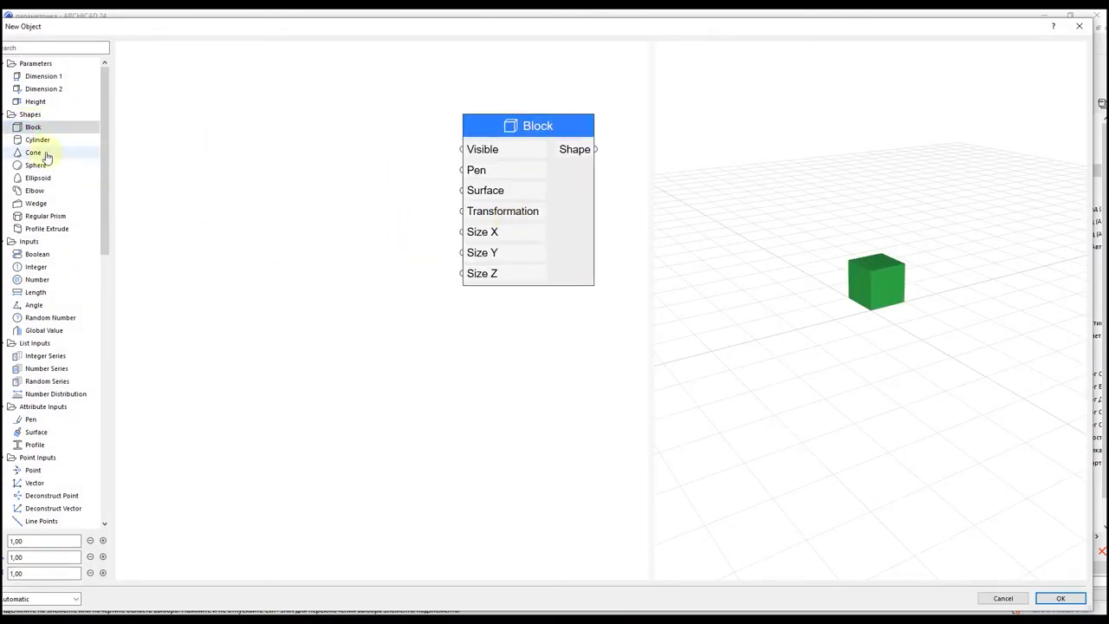
pyautogui.moveTo(35, 431); pyautogui.dragTo(371, 147)
pyautogui.moveTo(409, 158); pyautogui.dragTo(451, 195)
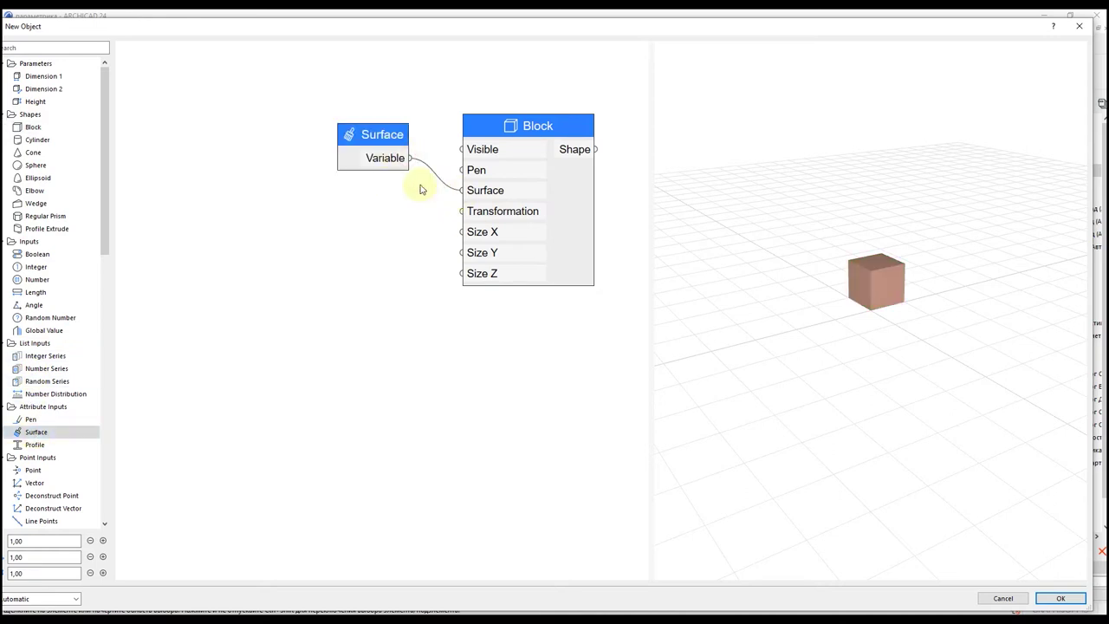
# Set the Surface node's material to "Краска - Антрацит"
pyautogui.click(372, 153)
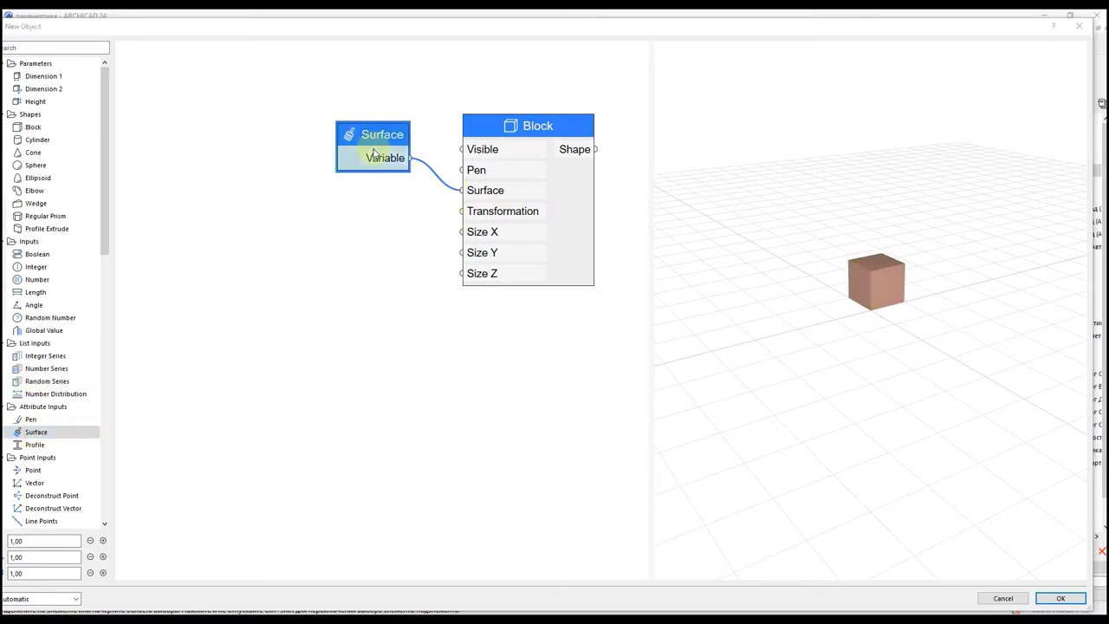
pyautogui.click(750, 240)
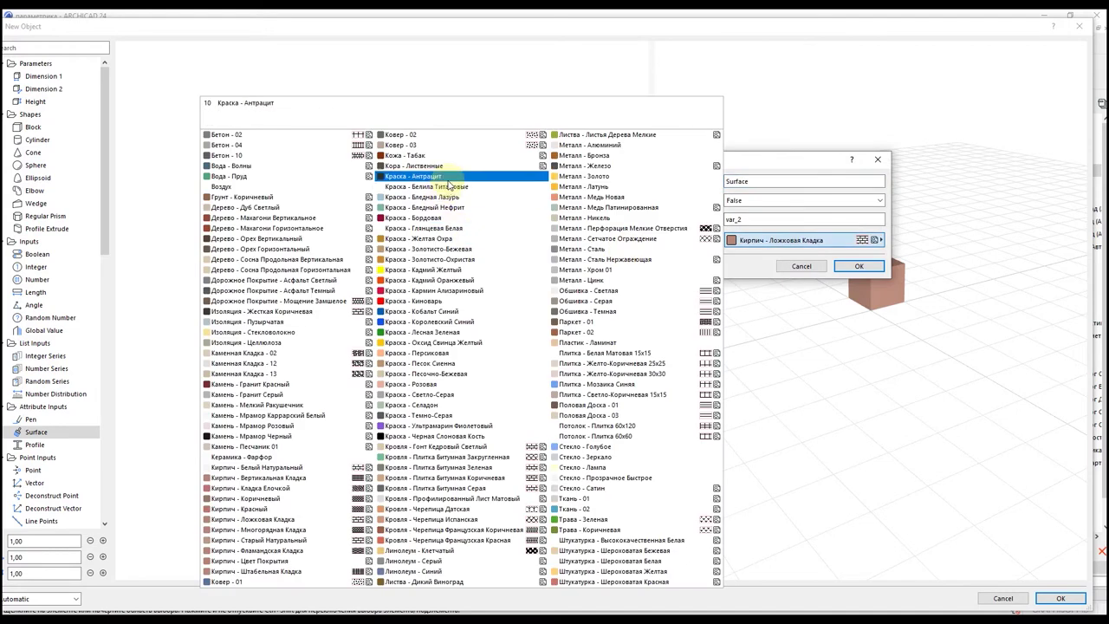
pyautogui.click(445, 177)
pyautogui.click(858, 266)
pyautogui.scroll(3, 881, 281)
pyautogui.moveTo(875, 282); pyautogui.dragTo(848, 313, button='middle')
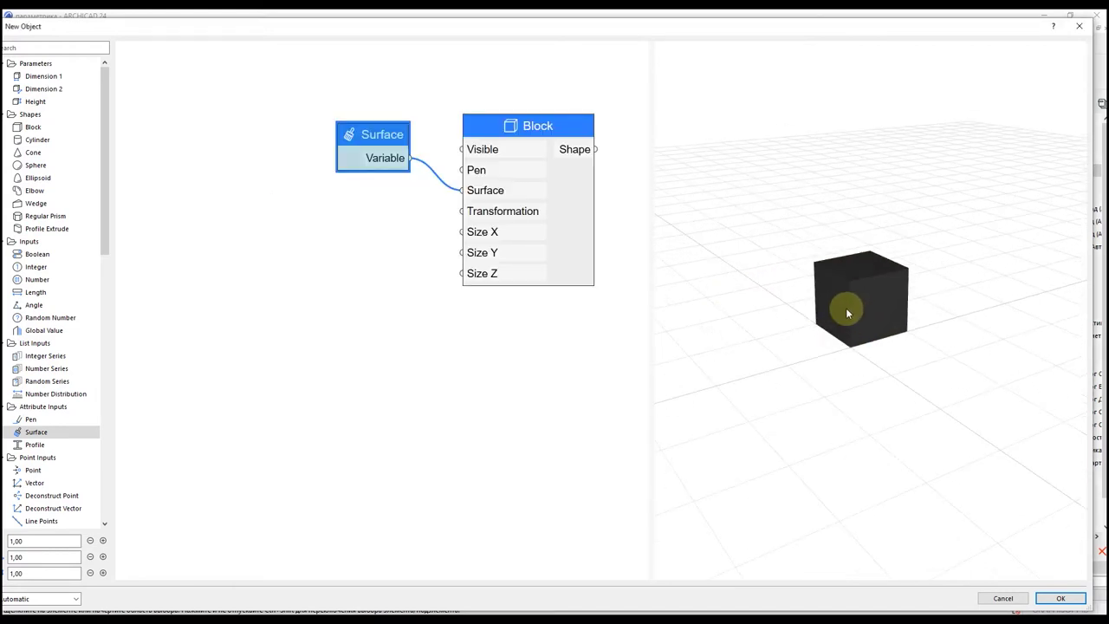
# Add a Number node feeding the block's Size X, name it X and set its step to 0,01
pyautogui.moveTo(37, 279); pyautogui.dragTo(378, 249)
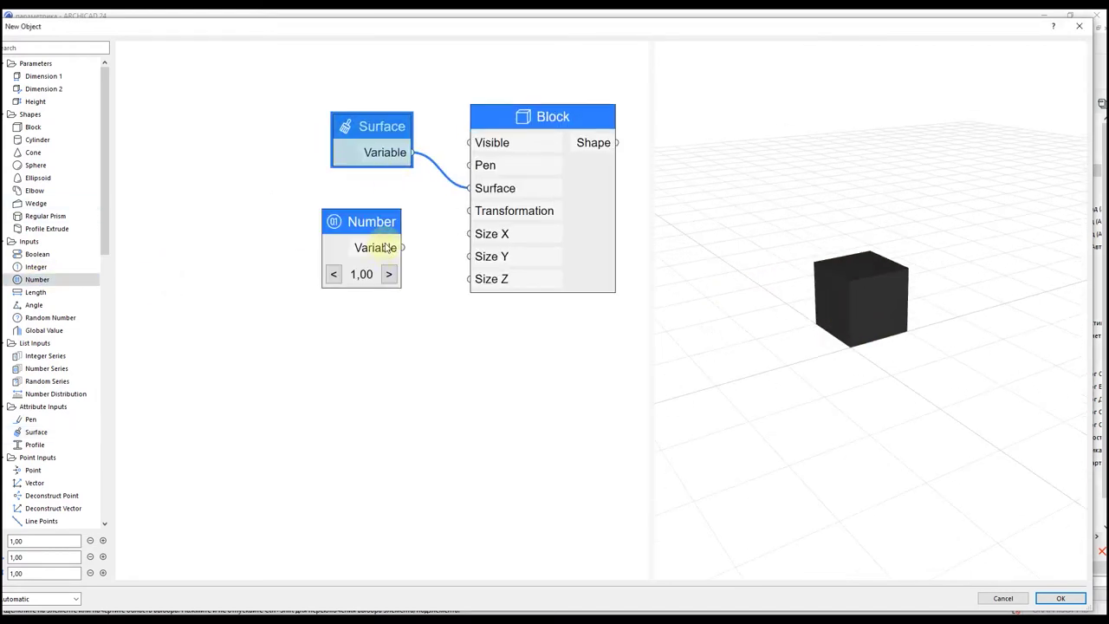
pyautogui.moveTo(465, 235); pyautogui.dragTo(469, 234)
pyautogui.moveTo(368, 232); pyautogui.dragTo(362, 217)
pyautogui.doubleClick(362, 217)
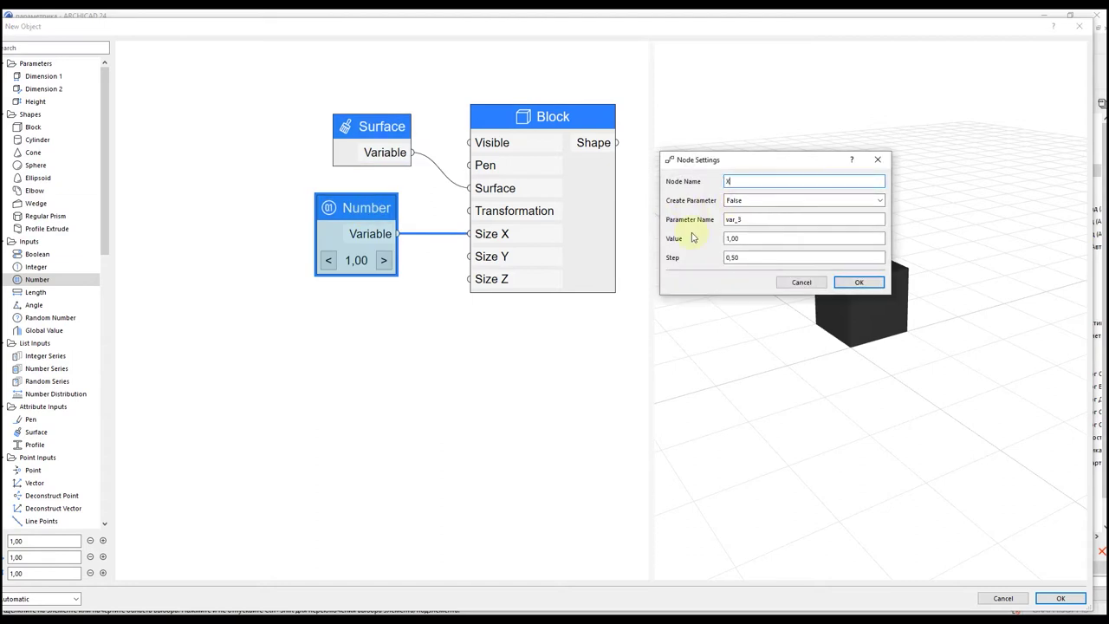
pyautogui.press('Return')
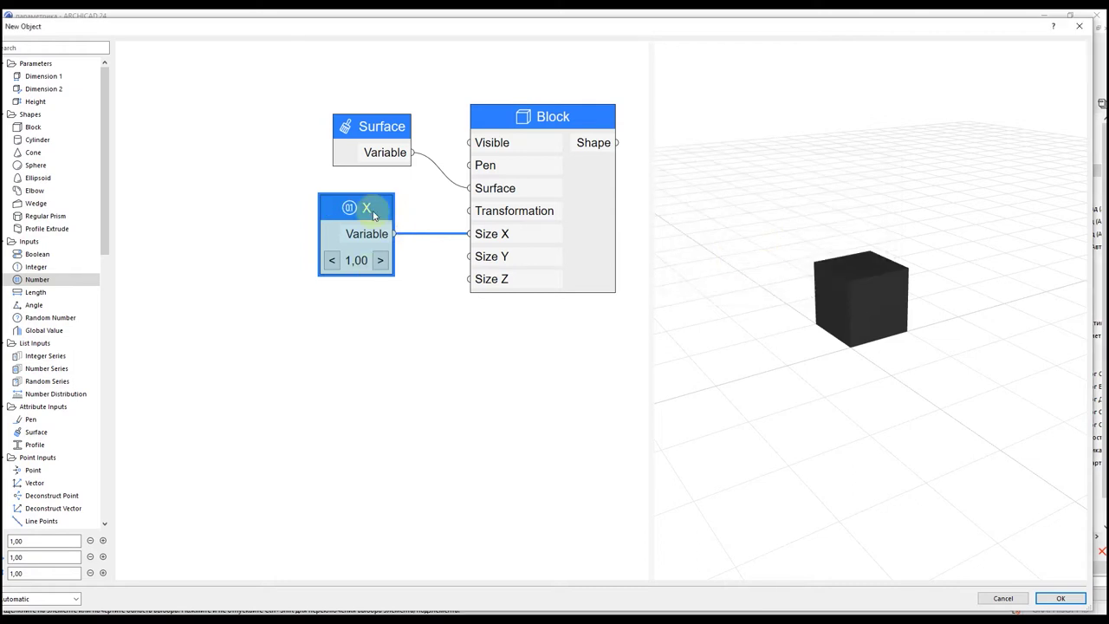
# Duplicate the X number node, connect the copy to the block's Size Y and rename it Y
pyautogui.keyDown('ctrl'); pyautogui.moveTo(374, 215); pyautogui.dragTo(357, 314); pyautogui.keyUp('ctrl')
pyautogui.doubleClick(364, 316)
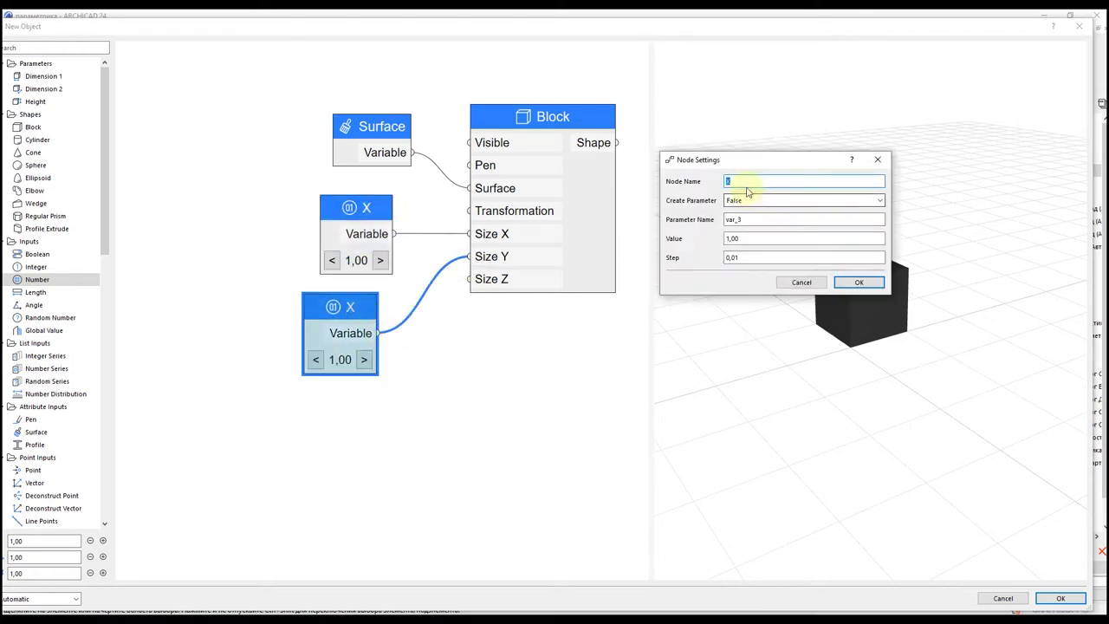
pyautogui.press('Return')
# Add a copy named Z for the block's Size Z, and stack the three number nodes beneath the Surface node
pyautogui.hotkey('ctrl', 'c')
pyautogui.hotkey('ctrl', 'v')
pyautogui.doubleClick(347, 403)
pyautogui.write('Z')
pyautogui.press('Return')
pyautogui.moveTo(358, 235); pyautogui.dragTo(337, 220)
pyautogui.moveTo(351, 305); pyautogui.dragTo(346, 280)
pyautogui.moveTo(348, 399); pyautogui.dragTo(350, 374)
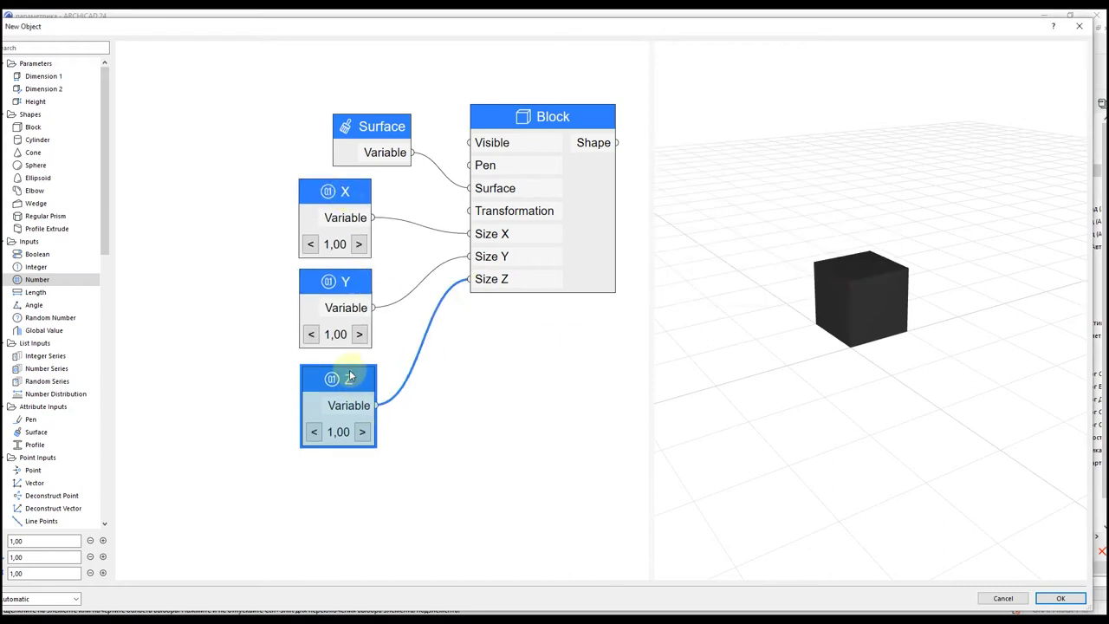
# Set the block's Z size to 0,01 and its Y size to 0,10
pyautogui.doubleClick(330, 432)
pyautogui.write('01')
pyautogui.press('Return')
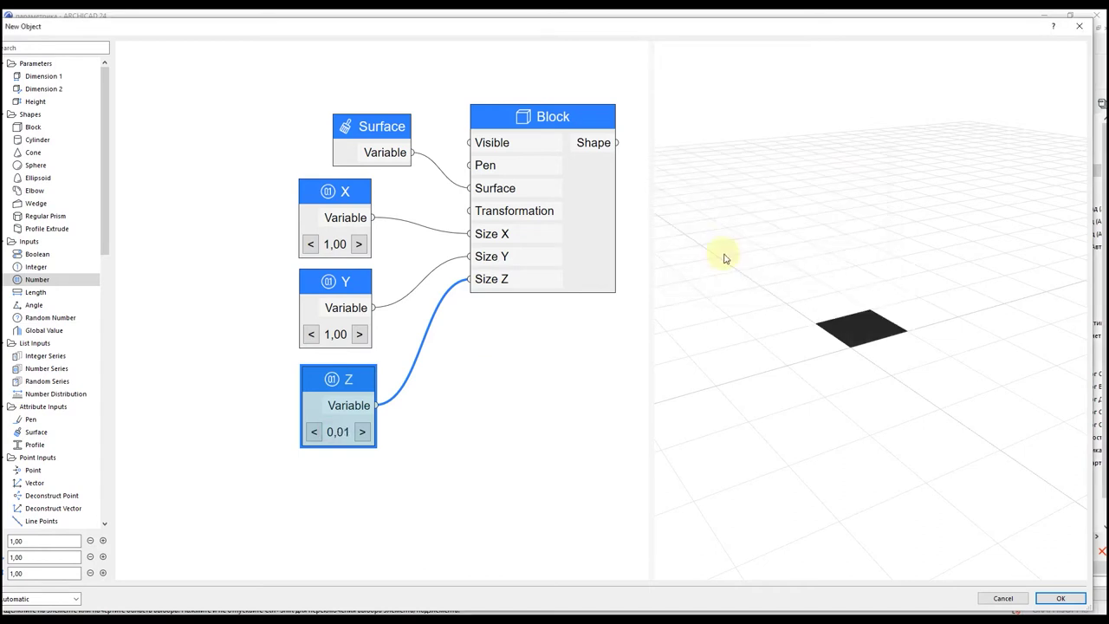
pyautogui.doubleClick(313, 338)
pyautogui.doubleClick(330, 339)
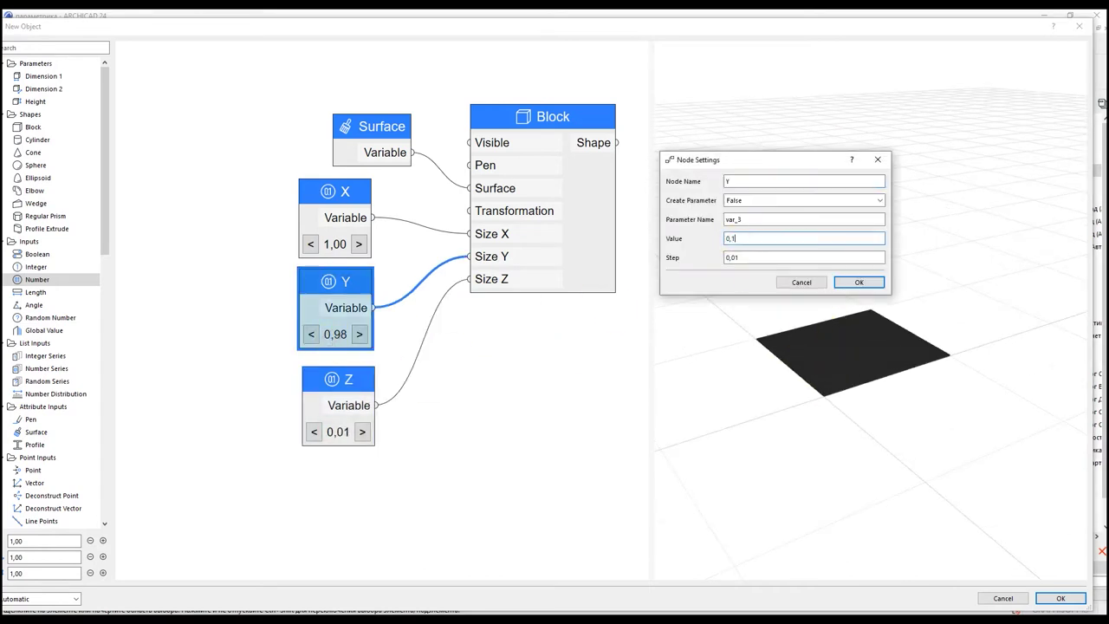
pyautogui.press('Return')
# Set the block's X size to 0,90
pyautogui.doubleClick(339, 244)
pyautogui.moveTo(743, 239); pyautogui.dragTo(724, 240)
pyautogui.write('0,9')
pyautogui.press('Return')
pyautogui.scroll(3, 827, 341)
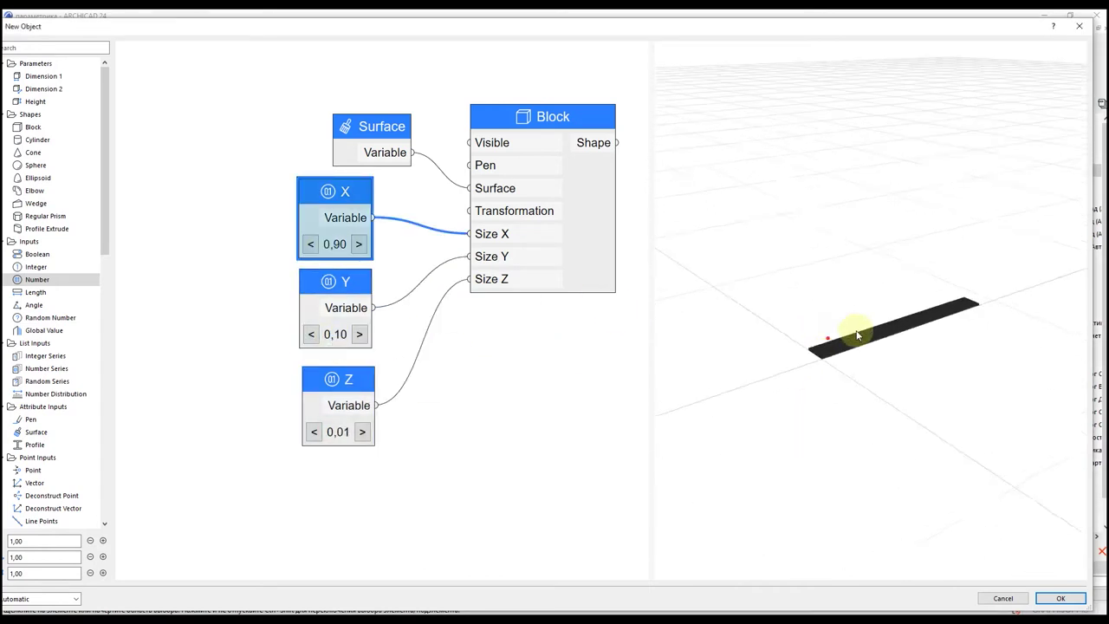
# Group the block with its Surface and size nodes, and shift the group aside to free space before it
pyautogui.scroll(-3, 460, 338)
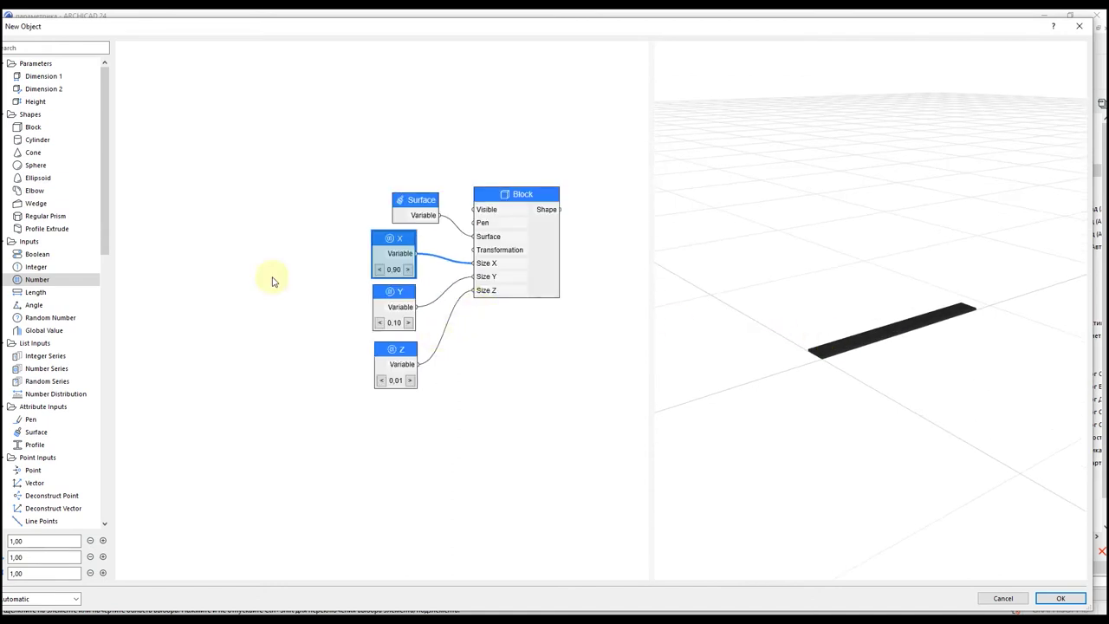
pyautogui.scroll(-3, 29, 286)
pyautogui.moveTo(355, 168); pyautogui.dragTo(568, 437)
pyautogui.rightClick(535, 195)
pyautogui.moveTo(589, 248)
pyautogui.click(650, 247)
pyautogui.moveTo(483, 277); pyautogui.dragTo(552, 277)
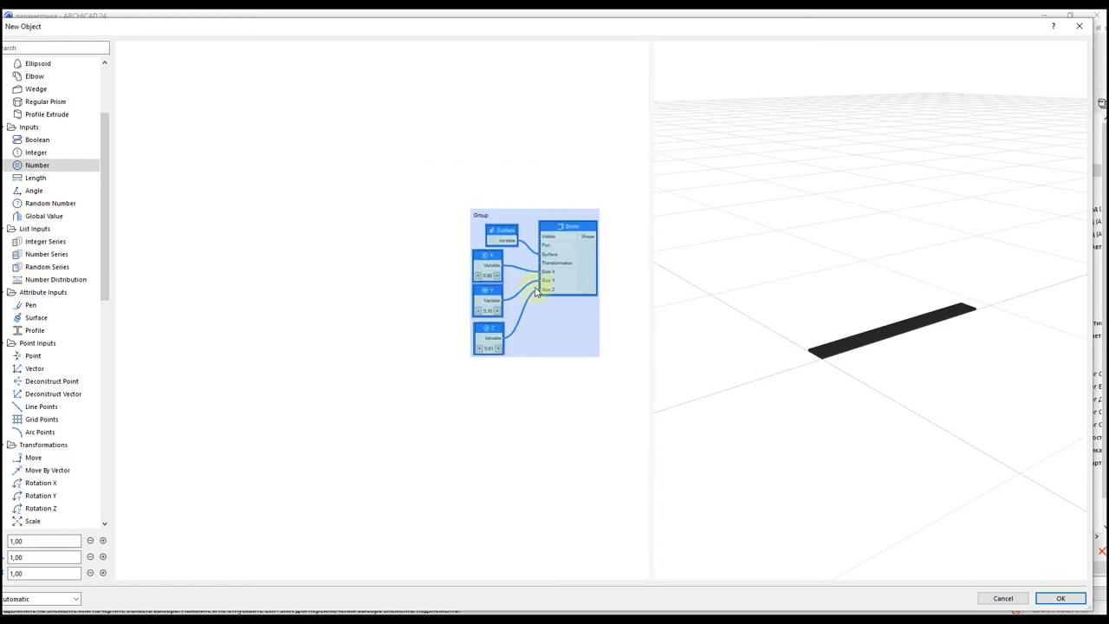
# Add a Grid Points node and connect it to a new Deconstruct Point node
pyautogui.moveTo(41, 419); pyautogui.dragTo(273, 250)
pyautogui.scroll(1, 278, 208)
pyautogui.moveTo(39, 381); pyautogui.dragTo(337, 198)
pyautogui.scroll(3, 307, 208)
pyautogui.scroll(-4, 327, 203)
pyautogui.moveTo(259, 175); pyautogui.dragTo(399, 258)
pyautogui.moveTo(352, 189); pyautogui.dragTo(302, 181)
pyautogui.scroll(2, 40, 338)
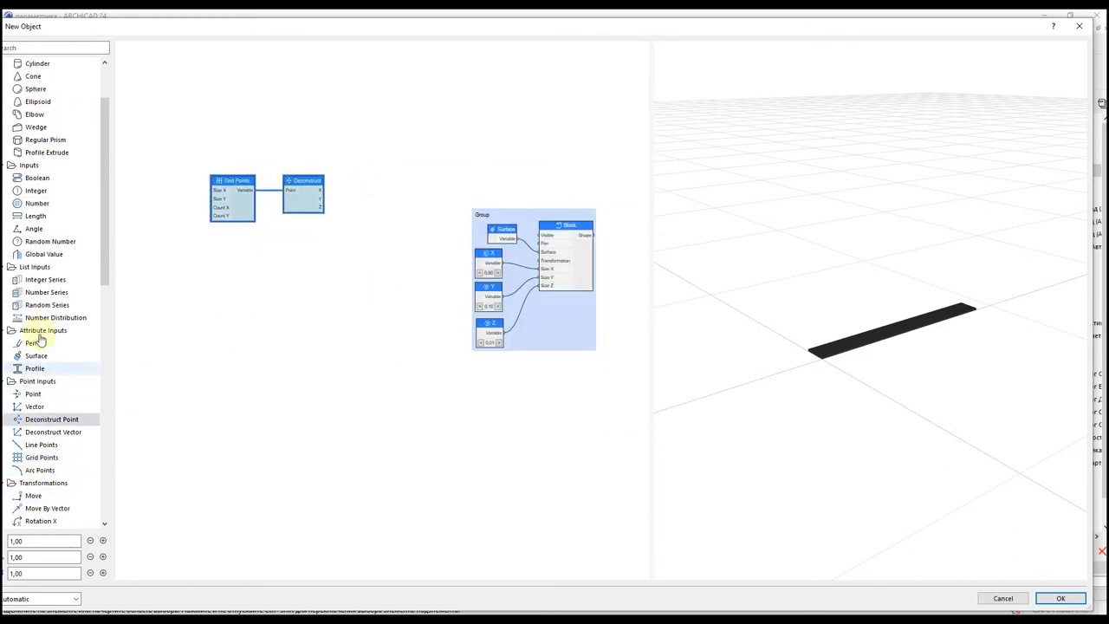
# Add a Move node fed by the Deconstruct Point node and link it to a new Combination node
pyautogui.scroll(-5, 41, 347)
pyautogui.moveTo(34, 343); pyautogui.dragTo(376, 204)
pyautogui.scroll(3, 331, 199)
pyautogui.moveTo(319, 184); pyautogui.dragTo(368, 223)
pyautogui.moveTo(44, 420); pyautogui.dragTo(503, 224)
pyautogui.moveTo(409, 210); pyautogui.dragTo(384, 202)
pyautogui.moveTo(502, 197); pyautogui.dragTo(483, 184)
# Connect the Combination node to the block's Transformation, and wire the deconstructed Y to Offset Z and Z to Offset Y
pyautogui.moveTo(494, 269); pyautogui.dragTo(377, 266, button='middle')
pyautogui.moveTo(416, 194); pyautogui.dragTo(546, 294)
pyautogui.scroll(-3, 825, 288)
pyautogui.moveTo(353, 285); pyautogui.dragTo(471, 276, button='middle')
pyautogui.moveTo(319, 187); pyautogui.dragTo(343, 189)
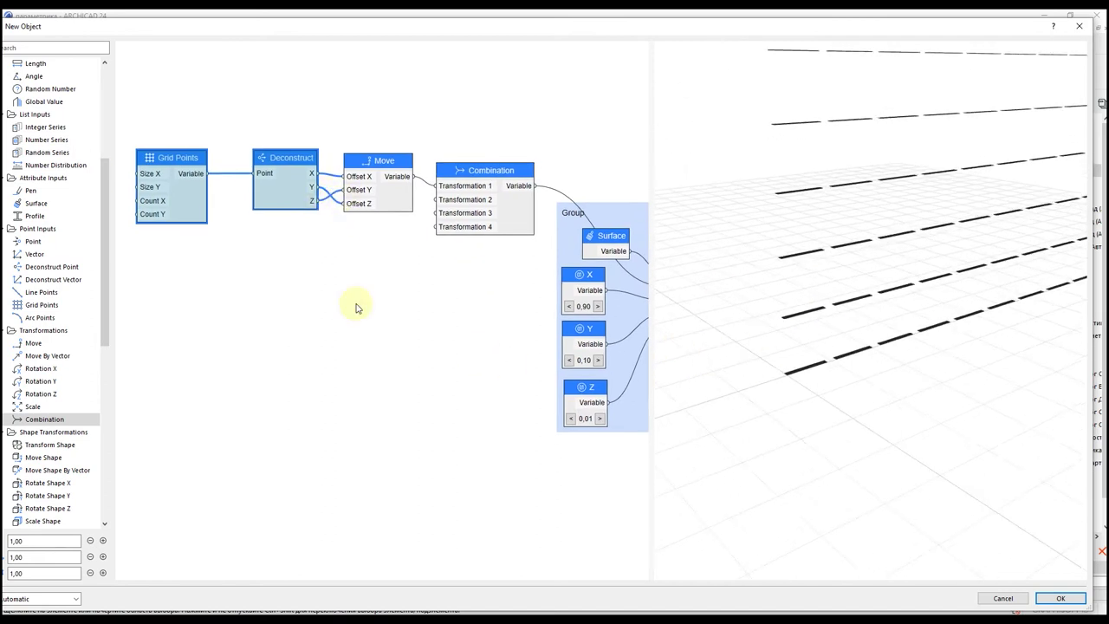
# Add two Number nodes and connect them to Size X and Size Y of Grid Points
pyautogui.scroll(-2, 292, 286)
pyautogui.scroll(3, 32, 176)
pyautogui.scroll(2, 273, 203)
pyautogui.moveTo(37, 165); pyautogui.dragTo(347, 193)
pyautogui.moveTo(277, 184); pyautogui.dragTo(270, 225)
pyautogui.moveTo(288, 242); pyautogui.dragTo(347, 207)
# Arrange the number nodes and add a third one for Count X of Grid Points with value 1,50
pyautogui.moveTo(272, 167); pyautogui.dragTo(261, 137)
pyautogui.moveTo(266, 229); pyautogui.dragTo(261, 197)
pyautogui.keyDown('ctrl'); pyautogui.moveTo(261, 196); pyautogui.dragTo(345, 223); pyautogui.keyUp('ctrl')
pyautogui.click(277, 292)
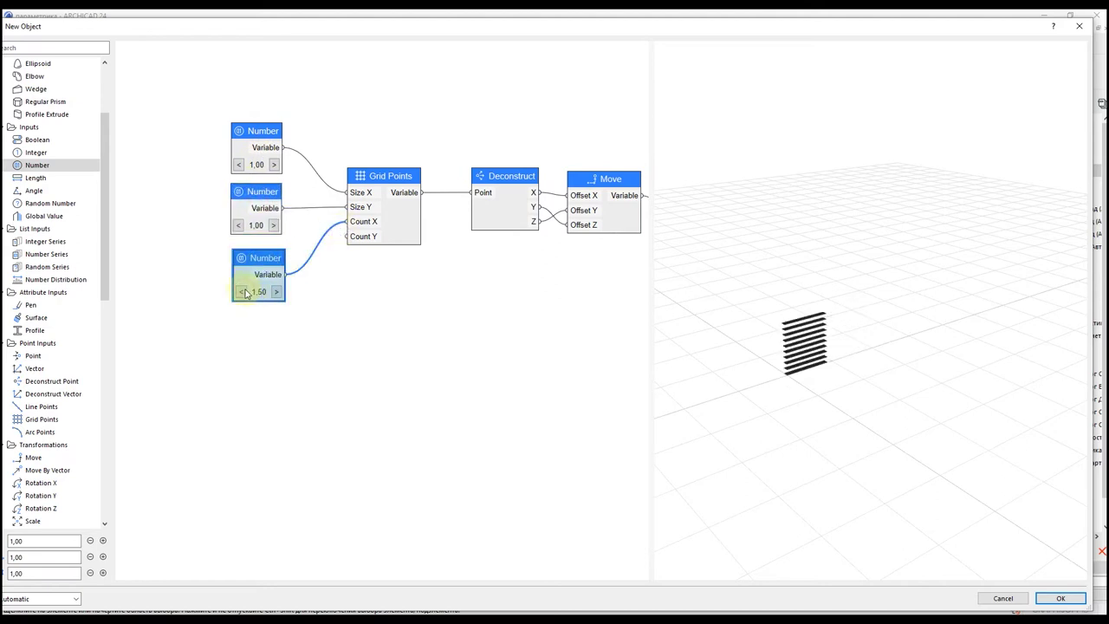
# Set the Grid Points Size Y number to 1,00 and adjust the Size X number to 0,00
pyautogui.scroll(4, 244, 223)
pyautogui.click(287, 226)
pyautogui.click(287, 226)
pyautogui.doubleClick(259, 225)
pyautogui.moveTo(746, 240); pyautogui.dragTo(705, 245)
pyautogui.write('1')
pyautogui.press('Return')
pyautogui.click(286, 137)
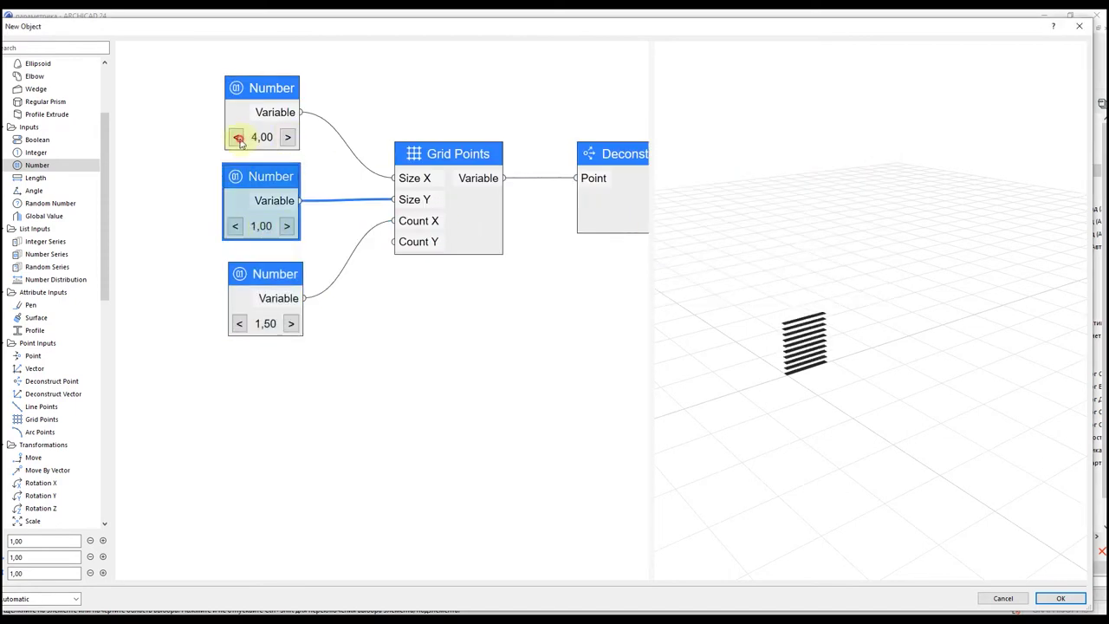
pyautogui.click(289, 137)
# Duplicate a number node, connect the copy to Count Y of Grid Points and set it to 12
pyautogui.click(282, 277)
pyautogui.keyDown('ctrl'); pyautogui.moveTo(281, 277); pyautogui.dragTo(272, 372); pyautogui.keyUp('ctrl')
pyautogui.moveTo(297, 394); pyautogui.dragTo(394, 242)
pyautogui.click(282, 420)
pyautogui.doubleClick(260, 418)
pyautogui.write('12')
pyautogui.click(853, 282)
pyautogui.moveTo(744, 378); pyautogui.dragTo(792, 383)
pyautogui.click(287, 226)
pyautogui.scroll(-1, 249, 230)
pyautogui.moveTo(748, 470); pyautogui.dragTo(362, 344)
# Add a Rotation X node and connect it to the Combination node ahead of the Move transformation
pyautogui.scroll(-5, 363, 342)
pyautogui.moveTo(491, 290); pyautogui.dragTo(393, 306, button='middle')
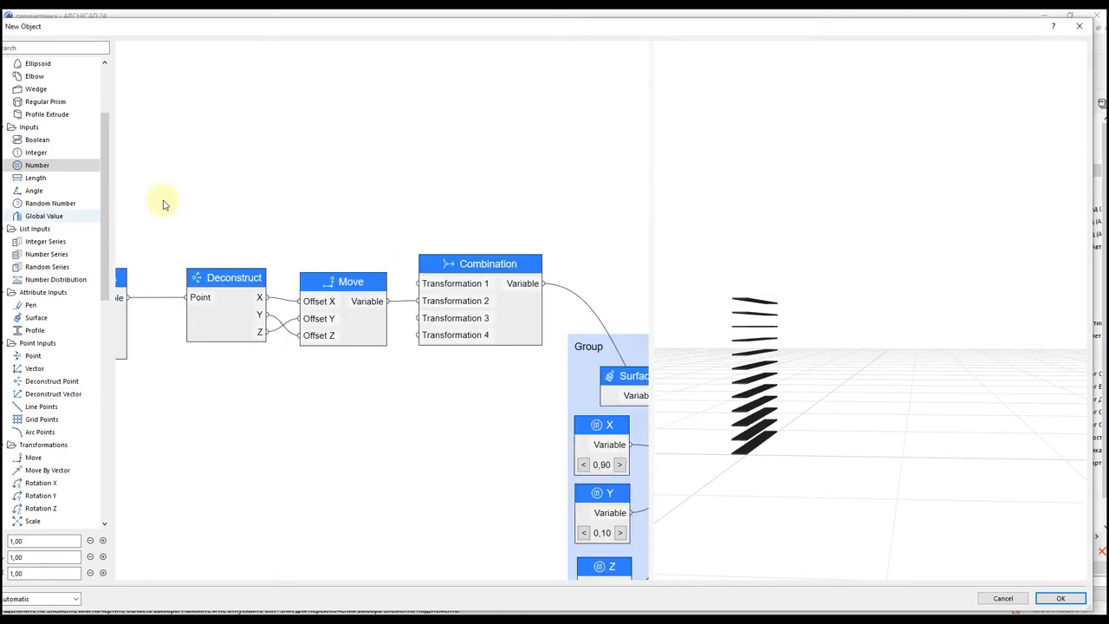
pyautogui.scroll(-4, 295, 268)
pyautogui.moveTo(295, 268); pyautogui.dragTo(415, 279, button='middle')
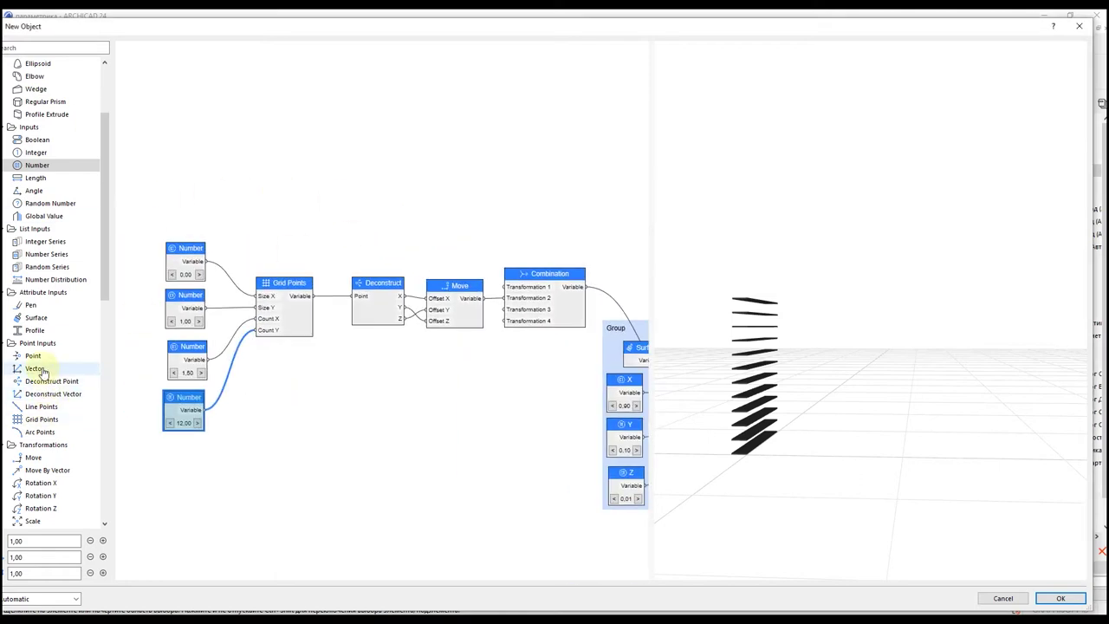
pyautogui.scroll(3, 472, 234)
pyautogui.moveTo(43, 485); pyautogui.dragTo(439, 216)
pyautogui.moveTo(460, 228); pyautogui.dragTo(514, 304)
# Add an Angle node feeding Rotation X and adjust its value to tilt the slats
pyautogui.scroll(1, 26, 210)
pyautogui.moveTo(32, 229); pyautogui.dragTo(392, 228)
pyautogui.scroll(3, 768, 365)
pyautogui.moveTo(767, 366); pyautogui.dragTo(892, 377)
pyautogui.click(301, 235)
pyautogui.click(301, 235)
pyautogui.click(337, 235)
pyautogui.click(299, 236)
pyautogui.click(334, 235)
pyautogui.click(333, 236)
pyautogui.moveTo(719, 359); pyautogui.dragTo(753, 350)
# Group the grid, move, rotation and combination nodes that position the slats
pyautogui.scroll(-4, 781, 365)
pyautogui.scroll(-3, 373, 389)
pyautogui.moveTo(373, 390); pyautogui.dragTo(426, 353, button='middle')
pyautogui.moveTo(176, 202); pyautogui.dragTo(567, 433)
pyautogui.rightClick(466, 309)
pyautogui.moveTo(520, 364)
pyautogui.click(567, 364)
# Add a second Block node below the groups and connect a new Surface node to its Surface input
pyautogui.scroll(2, 35, 267)
pyautogui.moveTo(33, 126); pyautogui.dragTo(477, 317)
pyautogui.moveTo(36, 432); pyautogui.dragTo(421, 320)
pyautogui.scroll(4, 440, 319)
pyautogui.moveTo(429, 320); pyautogui.dragTo(402, 291)
pyautogui.doubleClick(423, 318)
pyautogui.click(855, 267)
pyautogui.scroll(1, 398, 329)
pyautogui.scroll(-4, 334, 352)
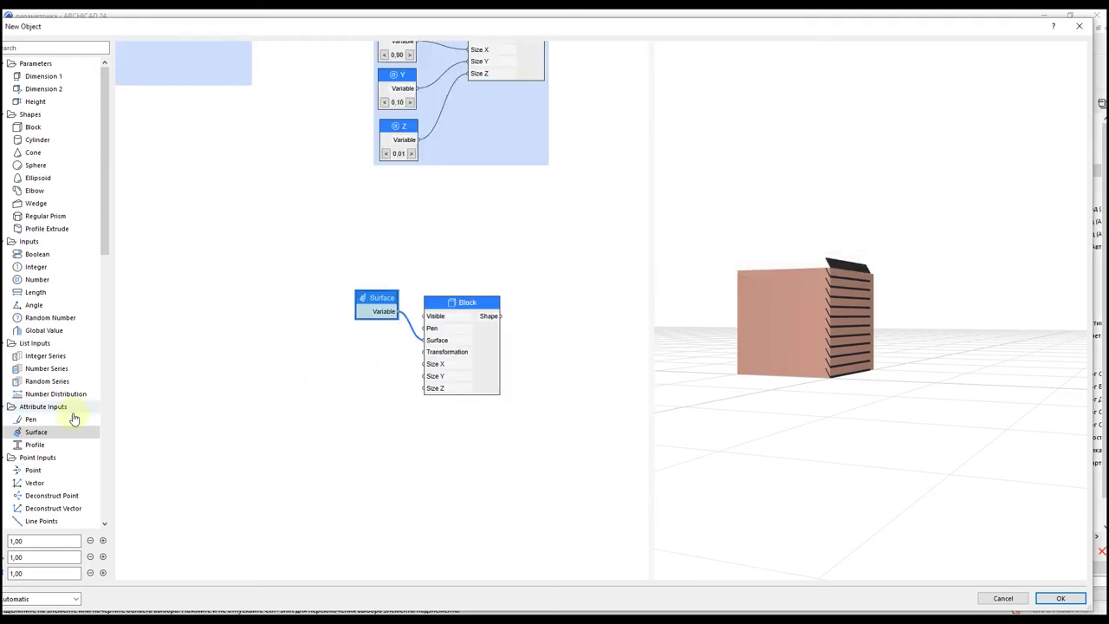
# Add a Number node named X with step 0,01 beside the second block and duplicate it below
pyautogui.moveTo(38, 279); pyautogui.dragTo(392, 369)
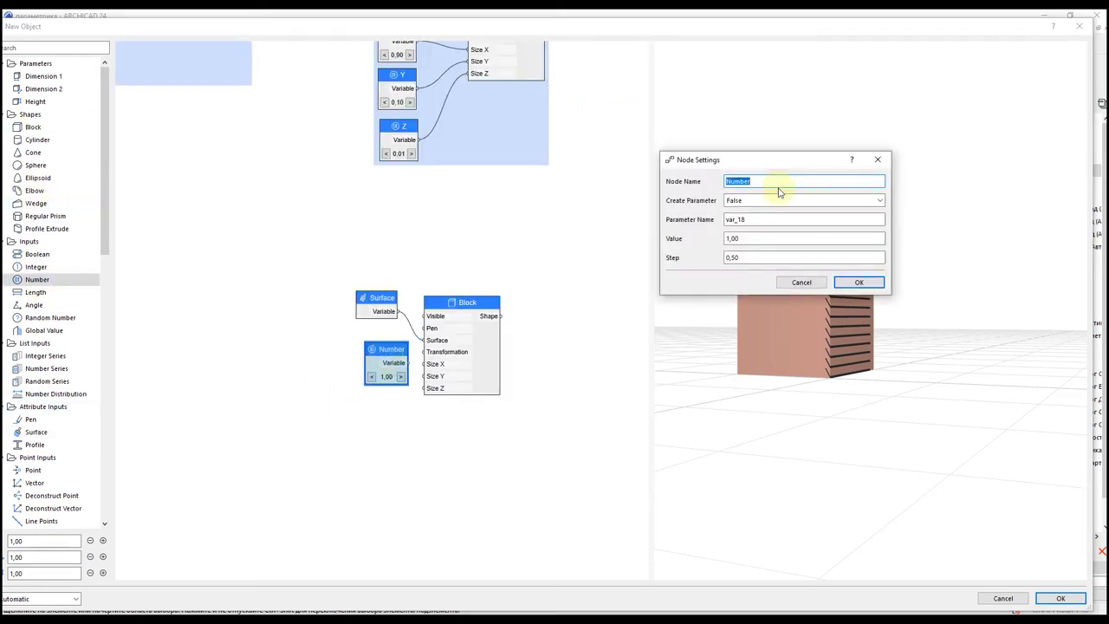
pyautogui.click(857, 283)
pyautogui.moveTo(391, 350); pyautogui.dragTo(367, 392)
pyautogui.keyDown('ctrl'); pyautogui.moveTo(367, 391); pyautogui.dragTo(367, 438); pyautogui.keyUp('ctrl')
# Rename the two duplicated number nodes of the second block Y and Z
pyautogui.doubleClick(365, 391)
pyautogui.write('Y')
pyautogui.click(851, 285)
pyautogui.doubleClick(366, 437)
pyautogui.write('Z')
pyautogui.click(856, 282)
# Connect X, Y and Z to the second block's matching size inputs and set X to 0,03
pyautogui.scroll(4, 374, 368)
pyautogui.moveTo(384, 354); pyautogui.dragTo(442, 362)
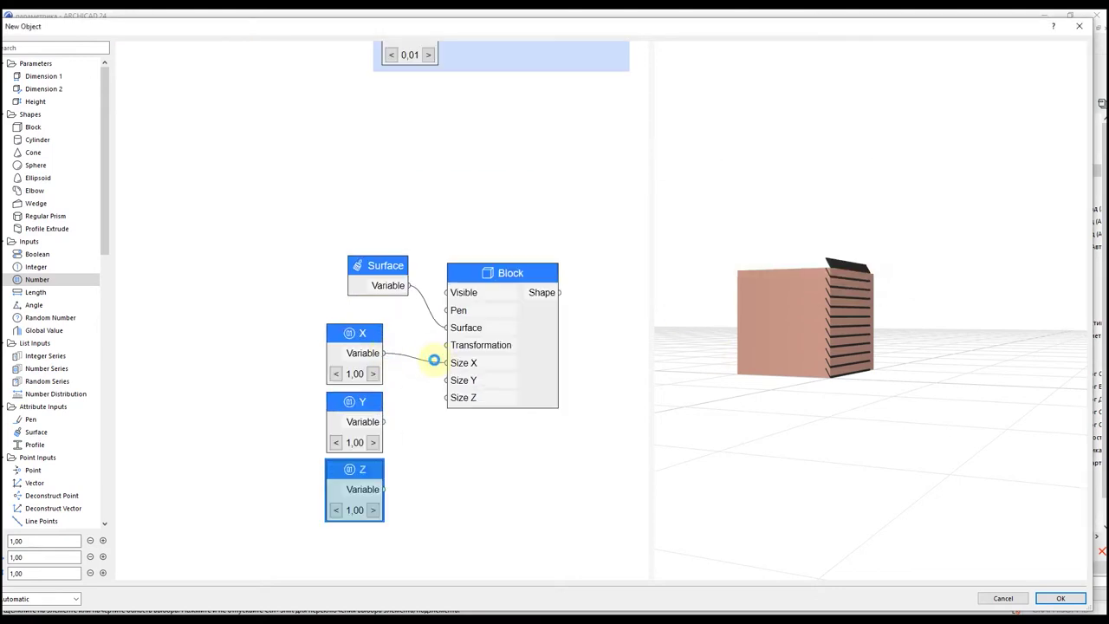
pyautogui.doubleClick(337, 374)
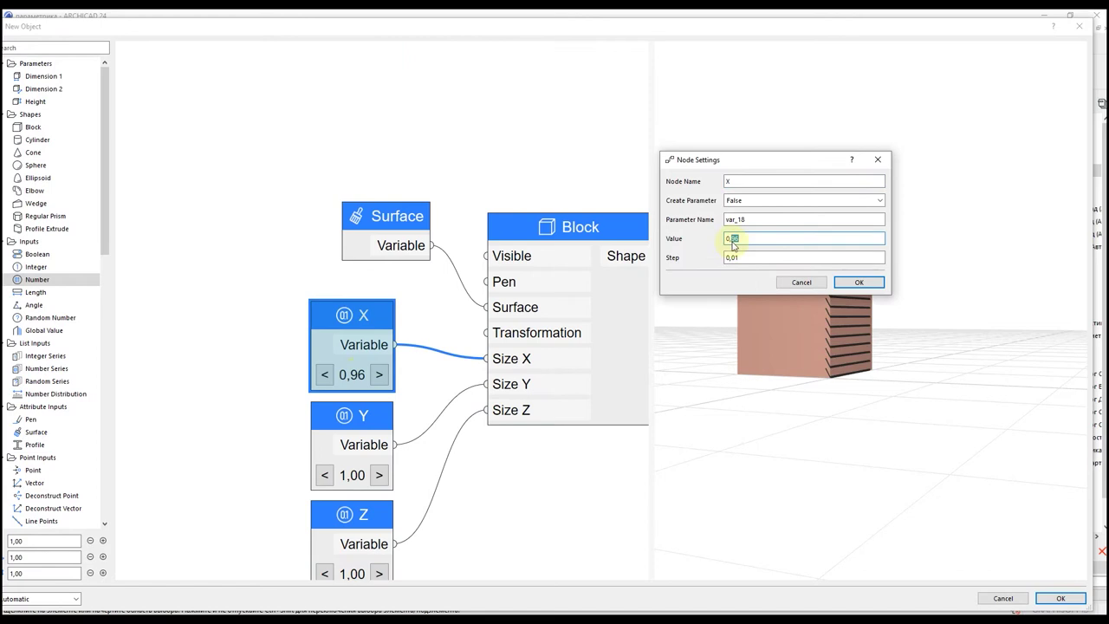
pyautogui.write('03')
pyautogui.press('Return')
# Set the second block's Y size to 0,10
pyautogui.doubleClick(357, 472)
pyautogui.press('Escape')
pyautogui.click(325, 475)
pyautogui.doubleClick(356, 475)
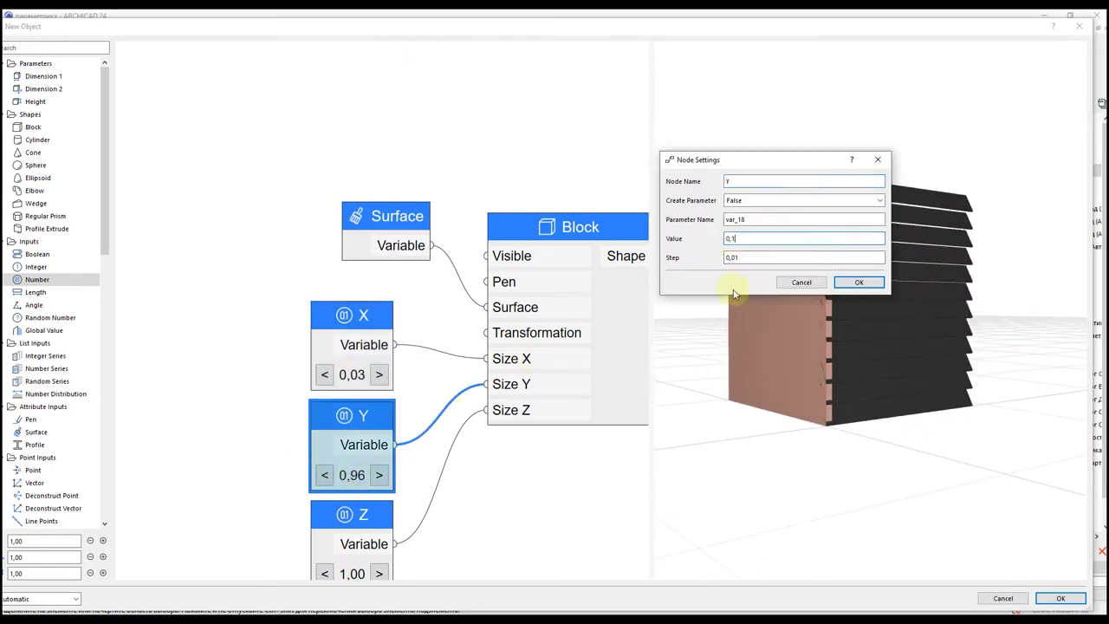
pyautogui.write('0,1')
pyautogui.press('Return')
# Raise the second block's Z size to 1,20 so the side post spans the height of the slats
pyautogui.click(344, 447)
pyautogui.click(344, 447)
pyautogui.click(344, 447)
pyautogui.moveTo(835, 353)
pyautogui.mouseDown()
pyautogui.moveTo(800, 359)
pyautogui.moveTo(820, 346)
pyautogui.mouseUp()
pyautogui.click(347, 447)
pyautogui.click(346, 445)
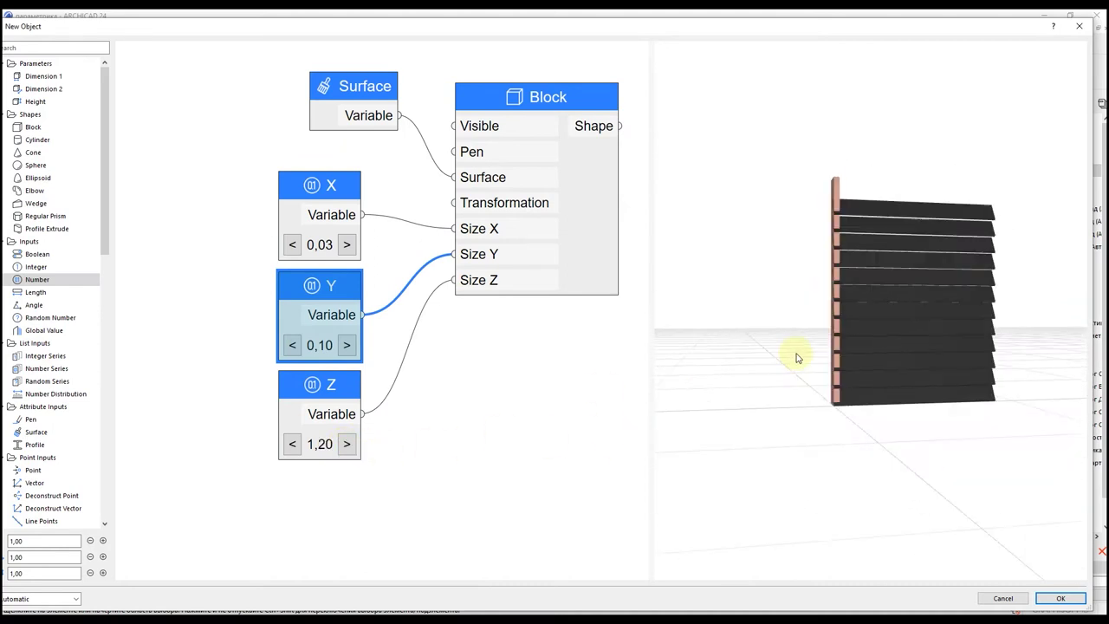
# Group the second block together with its Surface, X, Y and Z nodes
pyautogui.scroll(-3, 488, 360)
pyautogui.moveTo(317, 175); pyautogui.dragTo(589, 442)
pyautogui.click(527, 202)
pyautogui.moveTo(313, 155); pyautogui.dragTo(589, 442)
pyautogui.rightClick(536, 202)
pyautogui.moveTo(581, 253)
pyautogui.click(627, 255)
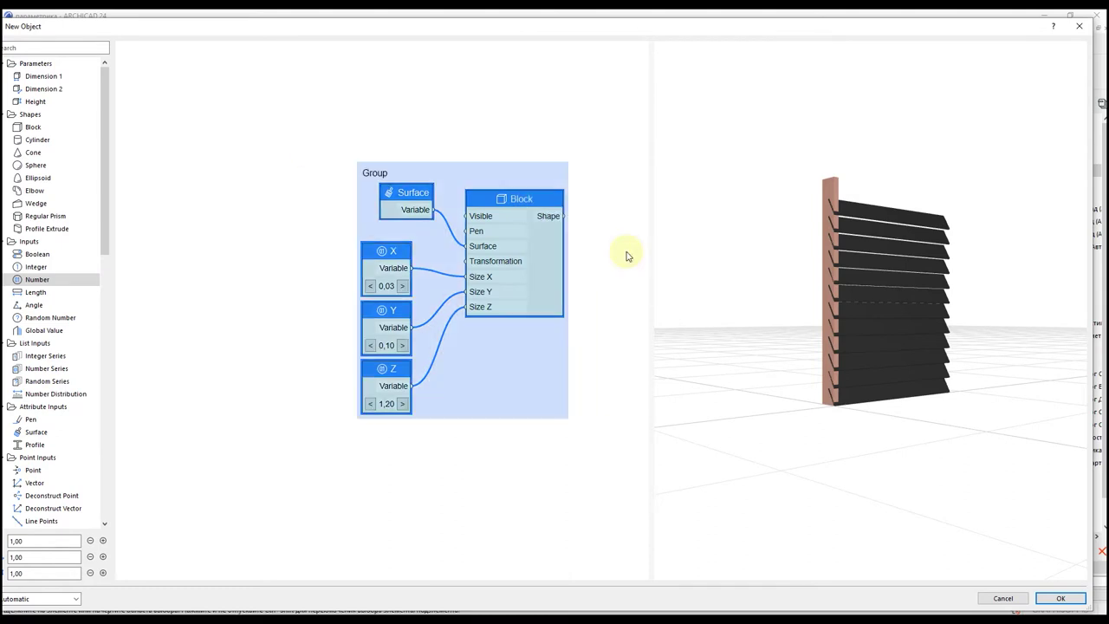
# Add a Combination node beside the second block's group and connect it to the block's Transformation input
pyautogui.scroll(-5, 411, 311)
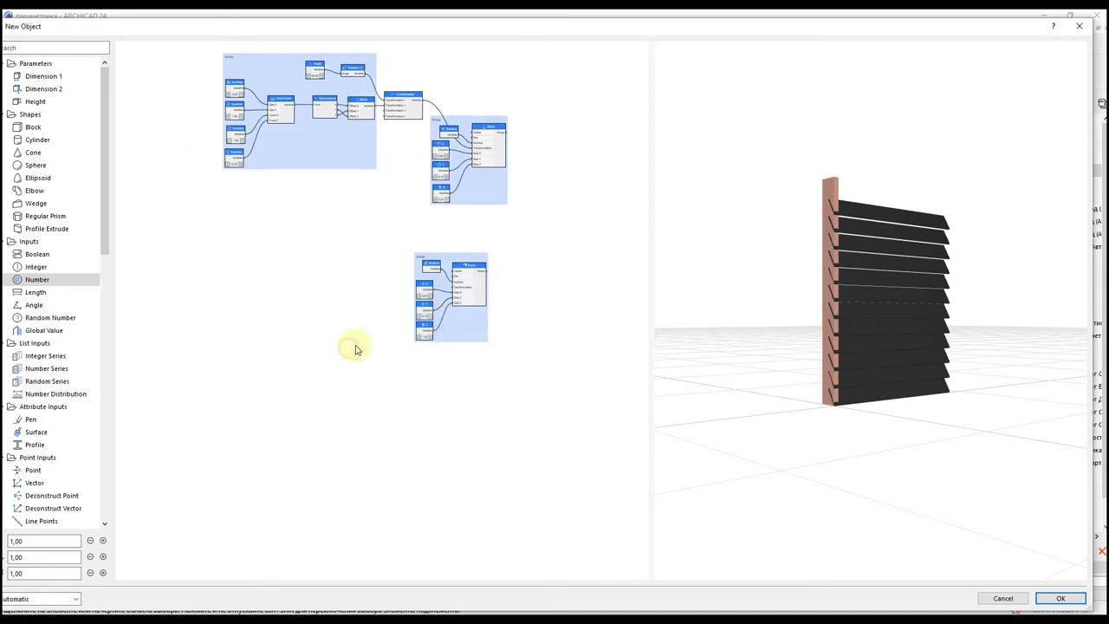
pyautogui.scroll(3, 450, 327)
pyautogui.moveTo(389, 396); pyautogui.dragTo(461, 373, button='middle')
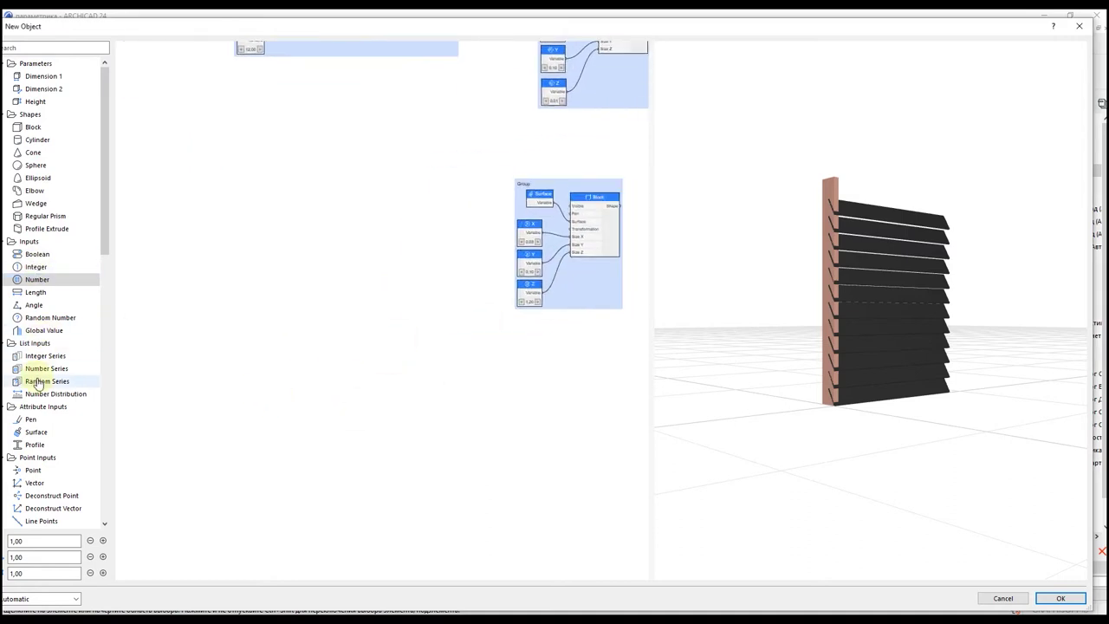
pyautogui.scroll(-4, 46, 459)
pyautogui.moveTo(44, 495); pyautogui.dragTo(407, 304)
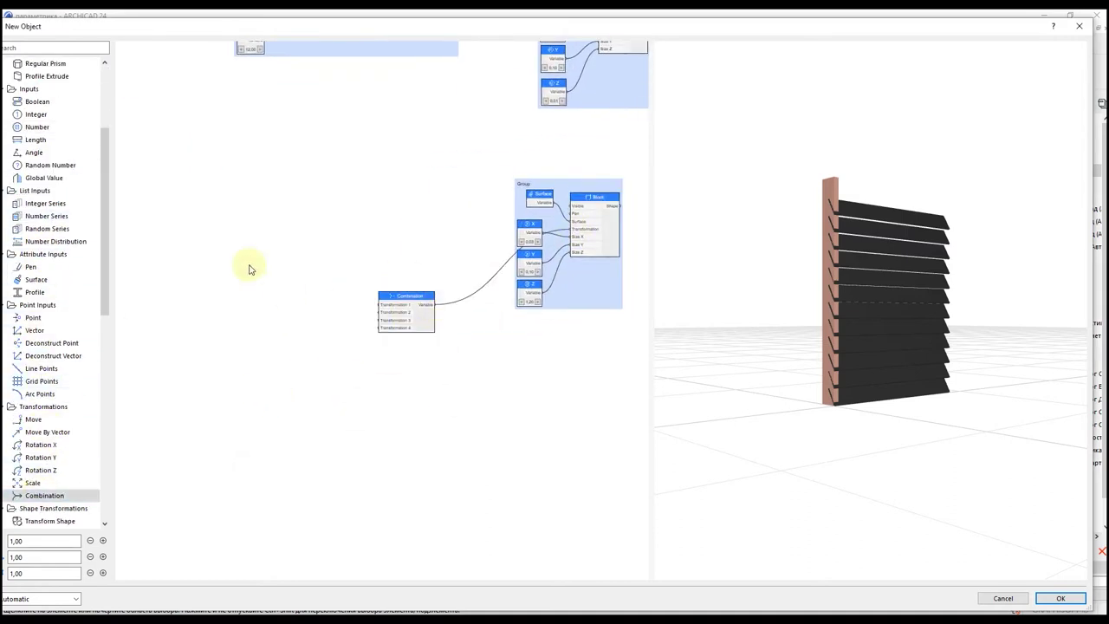
# Add Grid Points, Deconstruct and Move nodes and chain them into the second block's Combination node
pyautogui.scroll(1, 55, 322)
pyautogui.moveTo(52, 381); pyautogui.dragTo(182, 336)
pyautogui.moveTo(33, 456); pyautogui.dragTo(483, 304)
pyautogui.scroll(3, 214, 310)
pyautogui.scroll(-3, 320, 302)
pyautogui.scroll(-3, 420, 310)
pyautogui.scroll(-2, 420, 313)
pyautogui.moveTo(421, 312); pyautogui.dragTo(512, 301, button='middle')
pyautogui.scroll(3, 38, 231)
pyautogui.scroll(-5, 41, 346)
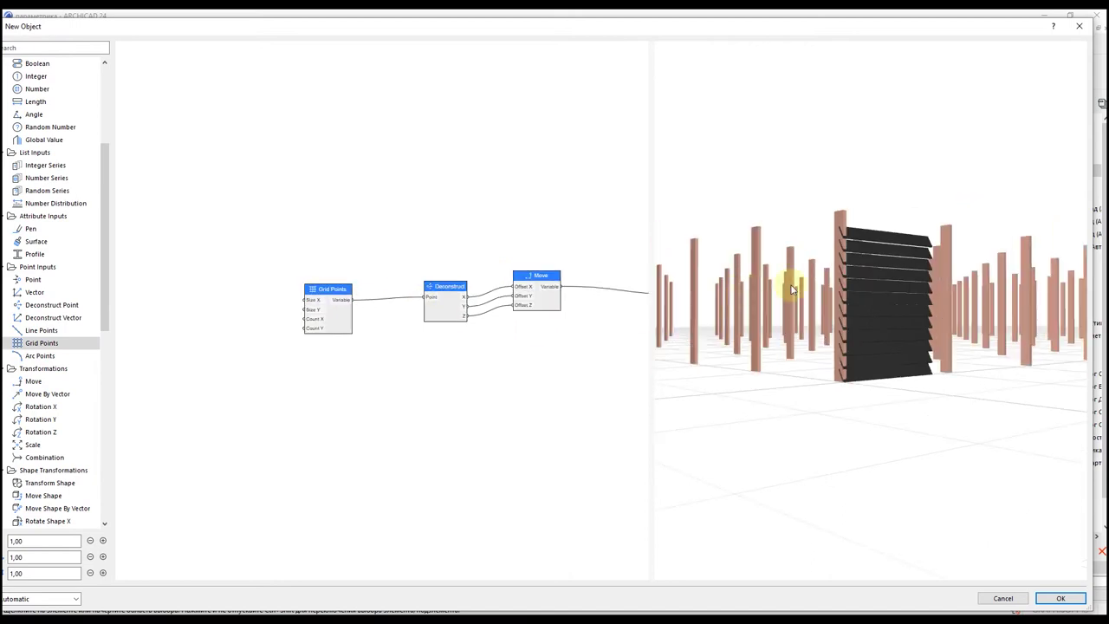
# Add number nodes for the grid's Size X, Size Y and Count X, with Count X at 2,00
pyautogui.moveTo(718, 280); pyautogui.dragTo(780, 375)
pyautogui.moveTo(38, 89); pyautogui.dragTo(248, 297)
pyautogui.scroll(4, 247, 297)
pyautogui.moveTo(267, 295); pyautogui.dragTo(329, 316)
pyautogui.moveTo(38, 89); pyautogui.dragTo(332, 329)
pyautogui.click(247, 437)
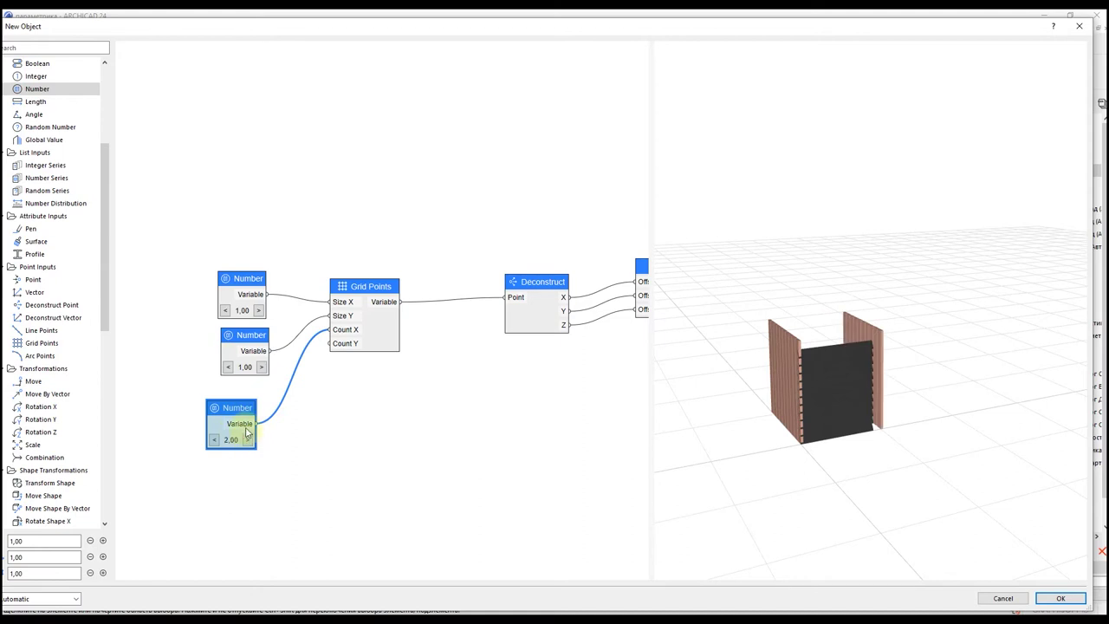
# Set the side-post grid's Size Y to 0,00 and its Size X to 0,50
pyautogui.click(228, 367)
pyautogui.scroll(4, 259, 346)
pyautogui.moveTo(249, 329); pyautogui.dragTo(226, 325)
pyautogui.click(203, 289)
pyautogui.doubleClick(233, 289)
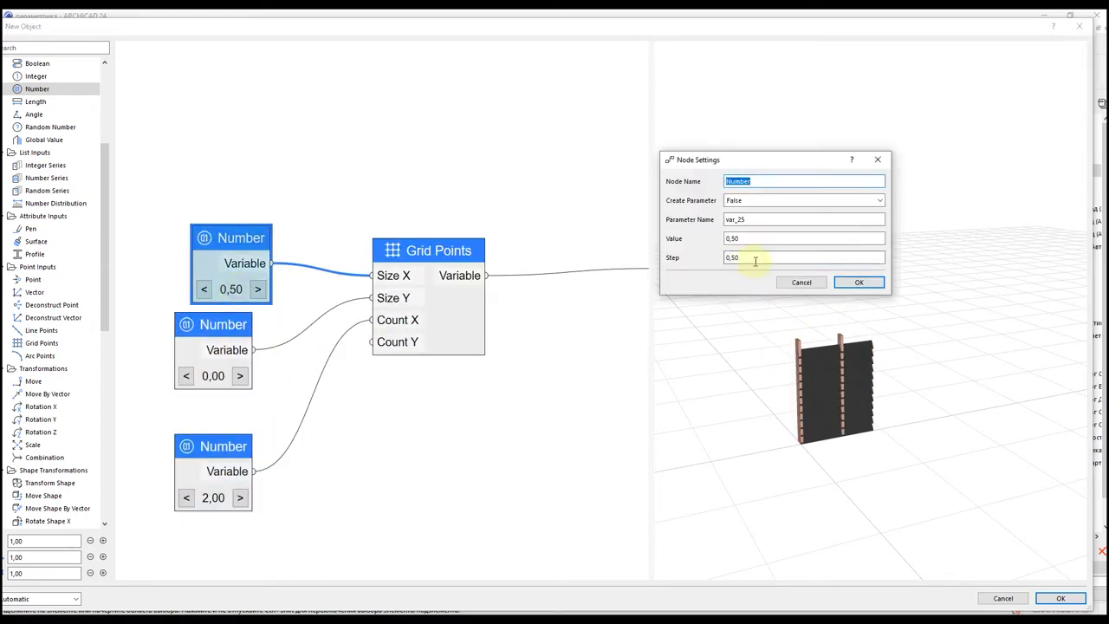
pyautogui.press('Return')
pyautogui.scroll(5, 823, 407)
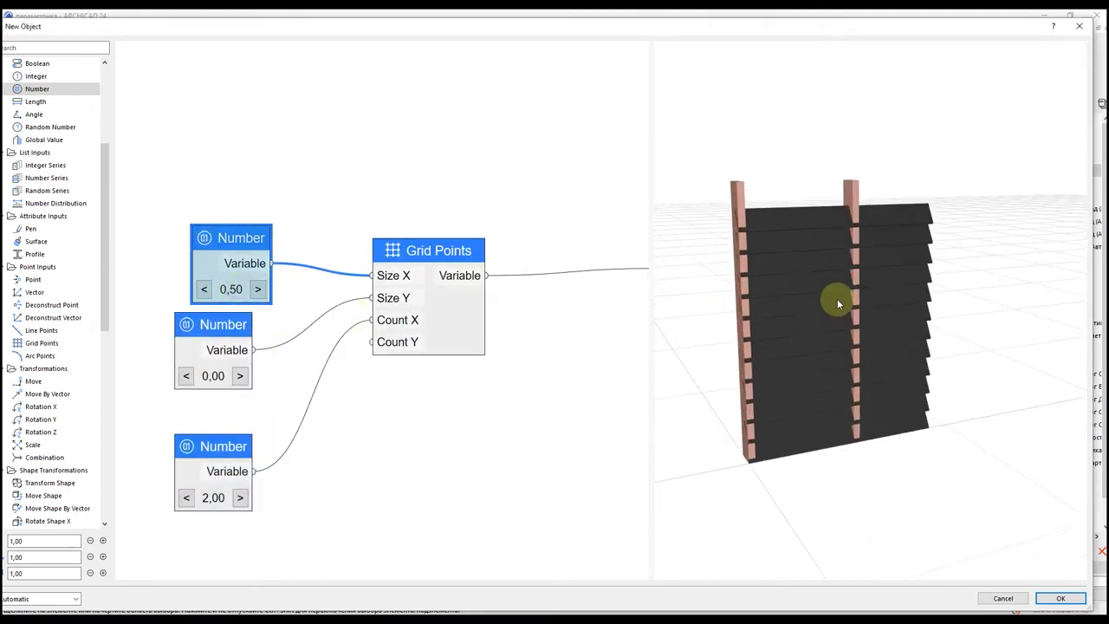
# Give the grid's Size X number a step of 0,01 and a value of 1
pyautogui.click(257, 289)
pyautogui.click(257, 289)
pyautogui.click(257, 289)
pyautogui.doubleClick(227, 290)
pyautogui.click(745, 259)
pyautogui.press('BackSpace')
pyautogui.press('BackSpace')
pyautogui.write('00')
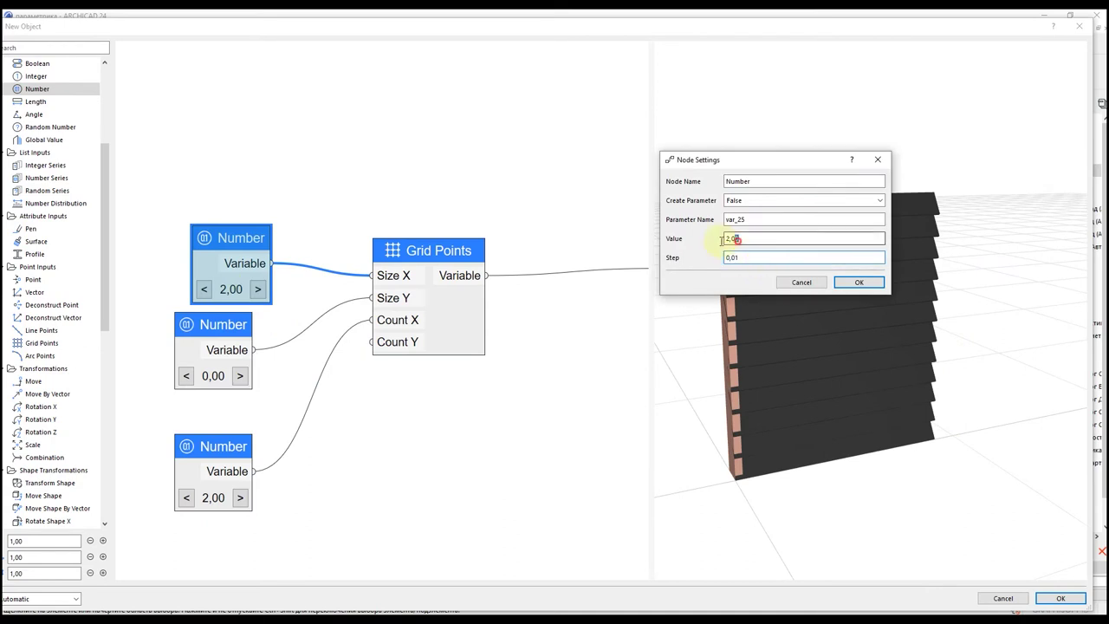
pyautogui.write('1')
pyautogui.press('Return')
# Fine-tune the grid's Size X so the second post lines up with the far ends of the slats
pyautogui.click(258, 289)
pyautogui.doubleClick(214, 289)
pyautogui.write('5')
pyautogui.press('Return')
pyautogui.click(206, 290)
pyautogui.moveTo(849, 325); pyautogui.dragTo(682, 357)
pyautogui.click(207, 290)
pyautogui.click(206, 290)
pyautogui.click(206, 289)
pyautogui.click(207, 289)
pyautogui.click(257, 290)
pyautogui.click(257, 290)
pyautogui.click(257, 290)
pyautogui.moveTo(816, 374); pyautogui.dragTo(892, 348)
# Add another Move node below the grid chain and connect it to the Combination's Transformation 2 input
pyautogui.scroll(-2, 598, 433)
pyautogui.moveTo(585, 416); pyautogui.dragTo(315, 257, button='middle')
pyautogui.scroll(-1, 487, 315)
pyautogui.click(35, 382)
pyautogui.click(424, 313)
pyautogui.scroll(1, 439, 323)
pyautogui.moveTo(456, 305); pyautogui.dragTo(577, 156)
pyautogui.moveTo(385, 295); pyautogui.dragTo(424, 309, button='middle')
pyautogui.scroll(-1, 379, 342)
pyautogui.scroll(2, 45, 187)
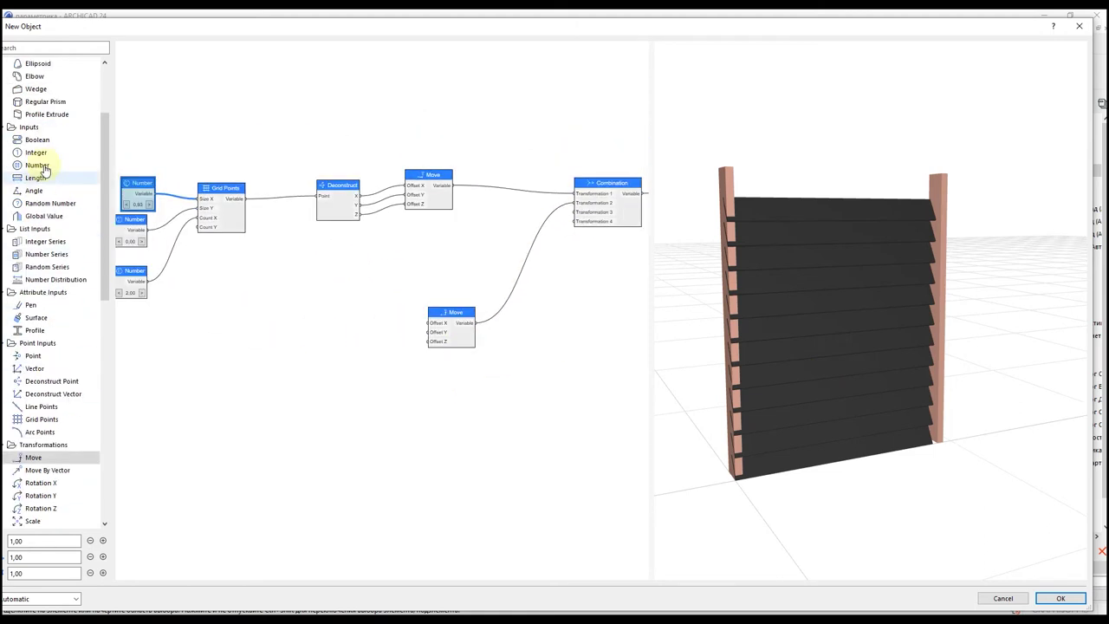
# Attach a copied number node to the new Move's Offset X and set it to -0,03
pyautogui.keyDown('ctrl'); pyautogui.moveTo(317, 284); pyautogui.dragTo(350, 312); pyautogui.keyUp('ctrl')
pyautogui.scroll(1, 360, 317)
pyautogui.moveTo(347, 305); pyautogui.dragTo(452, 326)
pyautogui.click(310, 320)
pyautogui.click(310, 320)
pyautogui.click(309, 320)
pyautogui.doubleClick(326, 320)
pyautogui.moveTo(759, 240); pyautogui.dragTo(704, 246)
pyautogui.write('0')
pyautogui.press('Return')
pyautogui.click(310, 320)
pyautogui.click(310, 321)
pyautogui.moveTo(842, 345); pyautogui.dragTo(815, 321)
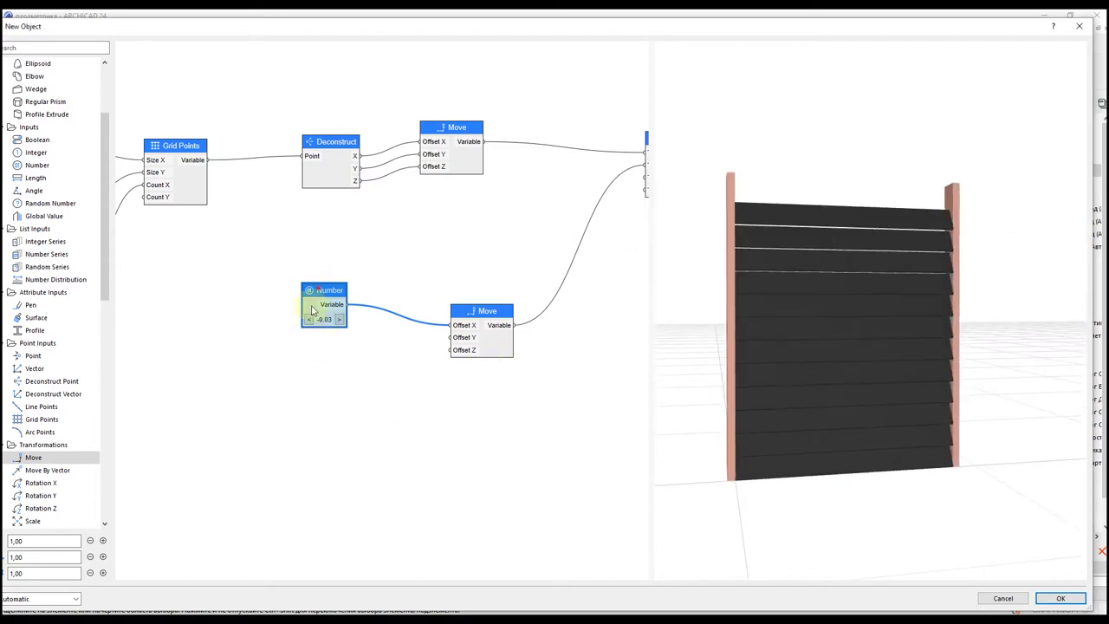
# Duplicate the offset number, connect the copy to the Move's Offset Z and set it to -0,04
pyautogui.keyDown('ctrl'); pyautogui.moveTo(317, 297); pyautogui.dragTo(318, 366); pyautogui.keyUp('ctrl')
pyautogui.moveTo(349, 372); pyautogui.dragTo(450, 338)
pyautogui.moveTo(349, 373); pyautogui.dragTo(450, 337)
pyautogui.moveTo(349, 373); pyautogui.dragTo(451, 350)
pyautogui.moveTo(599, 376); pyautogui.dragTo(638, 368, button='middle')
pyautogui.moveTo(793, 349); pyautogui.dragTo(726, 312)
pyautogui.moveTo(680, 378); pyautogui.dragTo(738, 365)
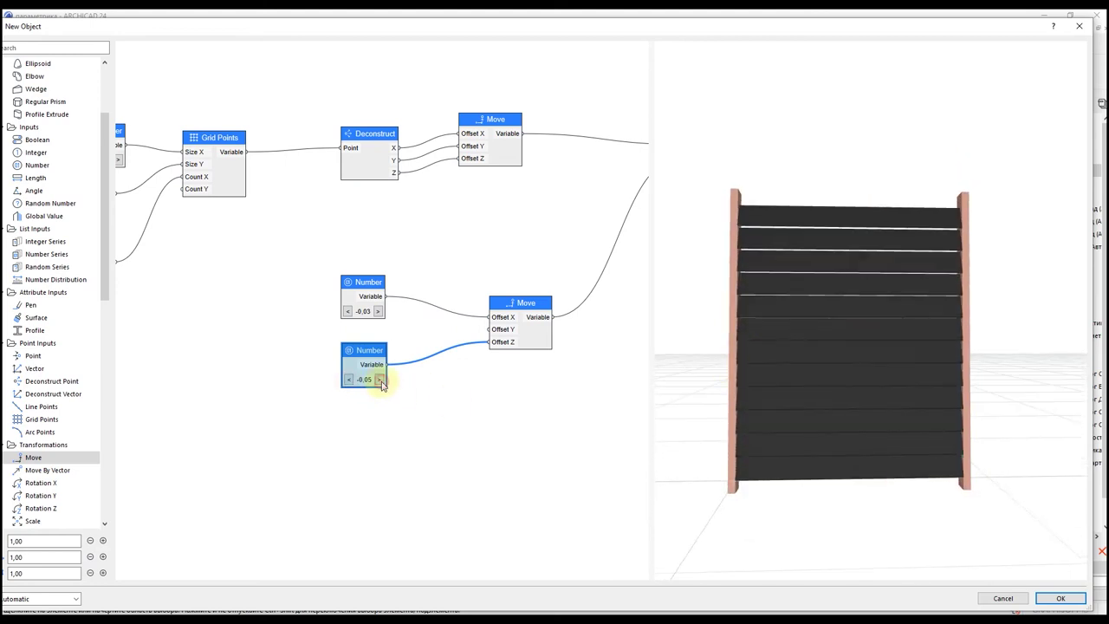
pyautogui.click(380, 380)
# Group the side posts' Grid Points, Deconstruct and Move nodes with their three number nodes
pyautogui.moveTo(836, 362); pyautogui.dragTo(792, 364)
pyautogui.scroll(-4, 793, 364)
pyautogui.moveTo(793, 364); pyautogui.dragTo(756, 410, button='middle')
pyautogui.scroll(-4, 404, 376)
pyautogui.moveTo(493, 412); pyautogui.dragTo(442, 401, button='middle')
pyautogui.moveTo(188, 236); pyautogui.dragTo(411, 318)
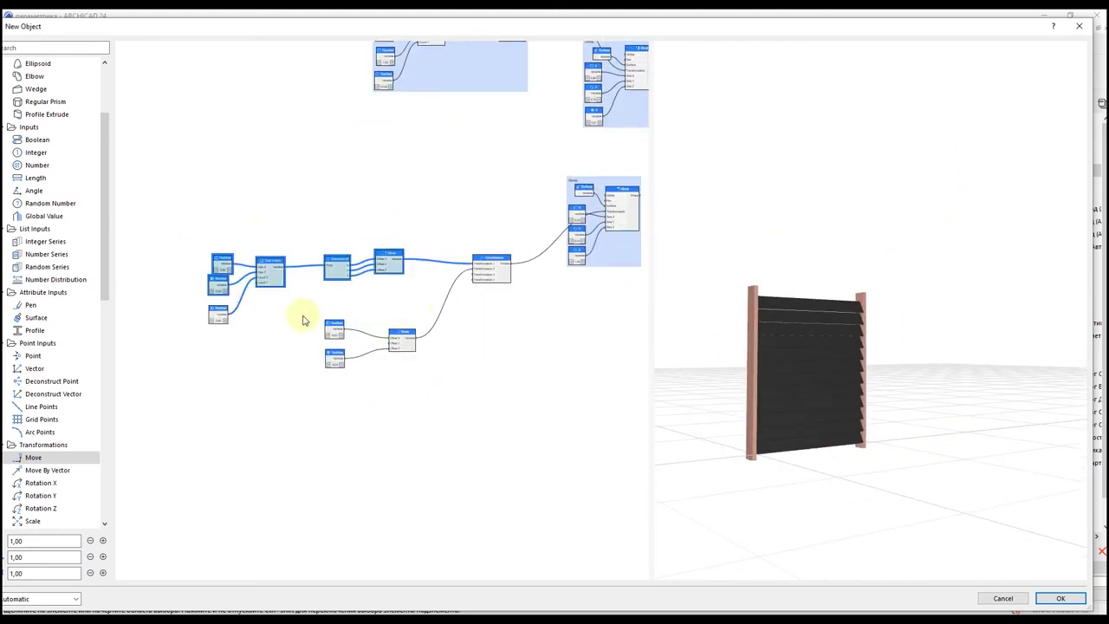
pyautogui.keyDown('shift'); pyautogui.click(219, 311); pyautogui.keyUp('shift')
pyautogui.rightClick(326, 257)
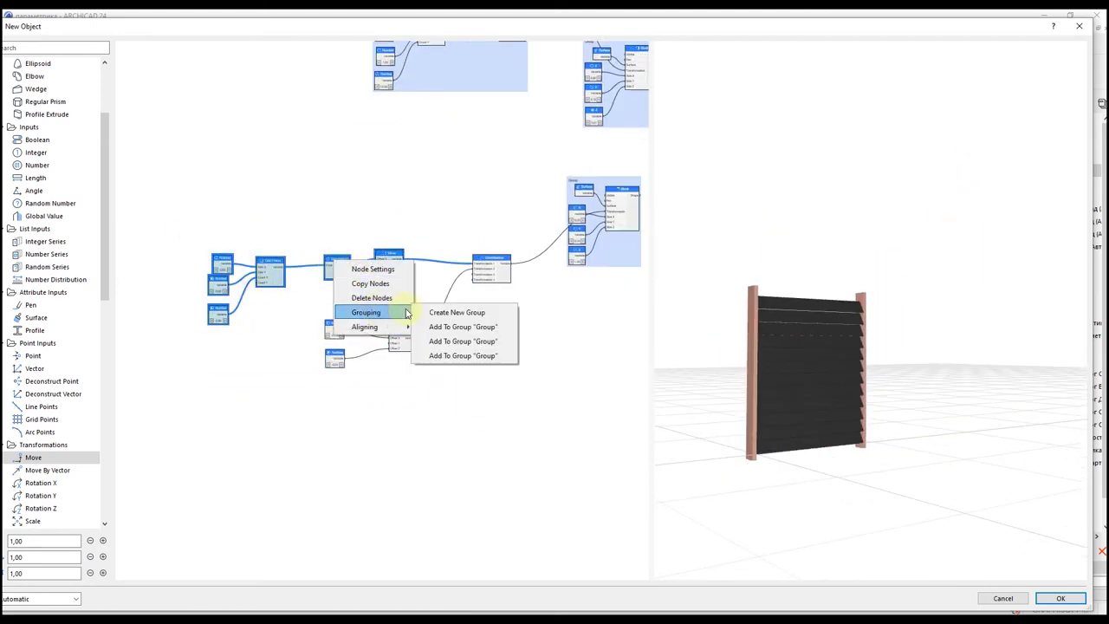
pyautogui.click(356, 309)
pyautogui.rightClick(357, 246)
pyautogui.click(400, 279)
# Group the second Move node with its Offset X and Offset Z numbers
pyautogui.scroll(2, 346, 328)
pyautogui.moveTo(294, 296); pyautogui.dragTo(459, 387)
pyautogui.rightClick(492, 391)
pyautogui.click(523, 399)
pyautogui.click(511, 399)
pyautogui.scroll(-4, 470, 339)
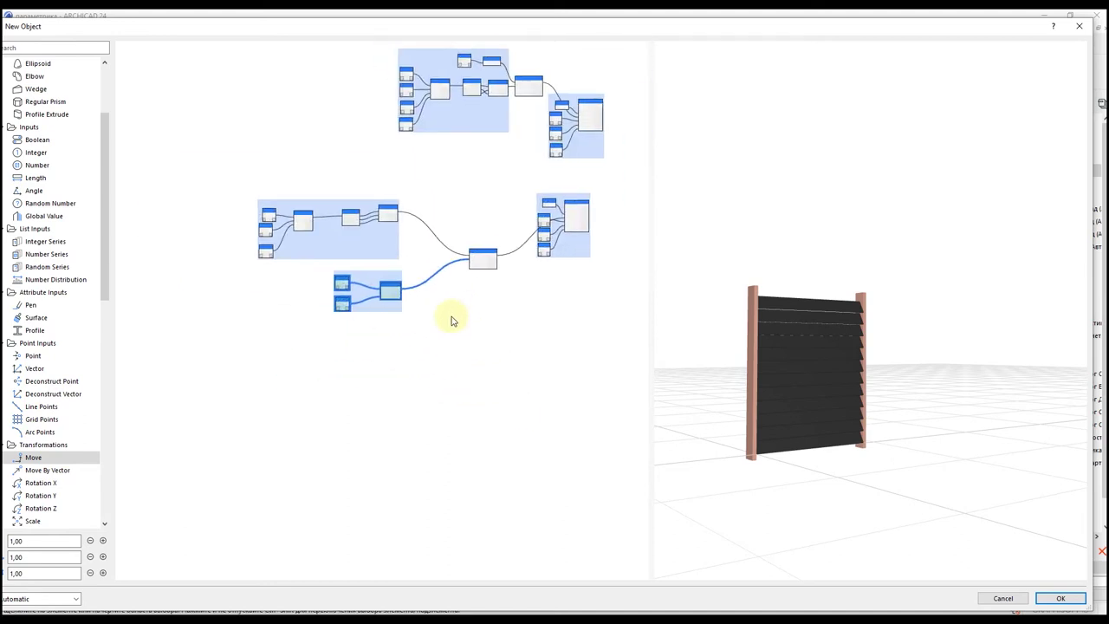
# Add a third Block with copied Surface and Z number nodes, and connect the surface to it
pyautogui.scroll(2, 86, 130)
pyautogui.moveTo(33, 88); pyautogui.dragTo(509, 368)
pyautogui.scroll(2, 509, 368)
pyautogui.moveTo(541, 173); pyautogui.dragTo(495, 278, button='middle')
pyautogui.click(527, 126)
pyautogui.hotkey('ctrl', 'c')
pyautogui.hotkey('ctrl', 'v')
pyautogui.scroll(1, 393, 416)
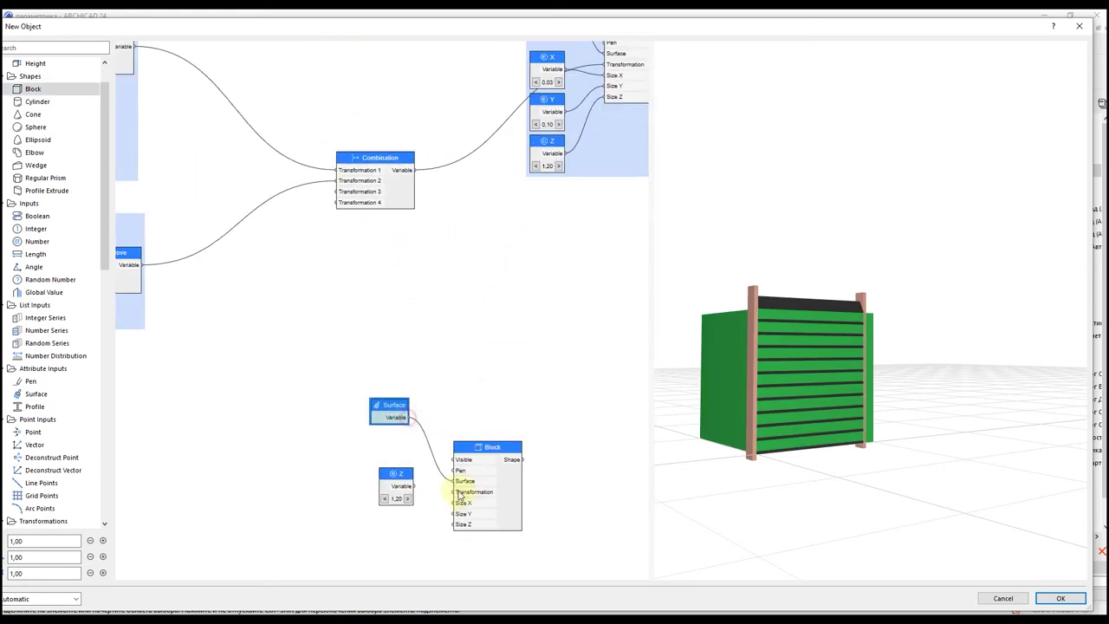
pyautogui.moveTo(410, 418); pyautogui.dragTo(453, 480)
# Duplicate the Z number node and connect the three numbers to the third block's Size X, Y and Z
pyautogui.moveTo(385, 517); pyautogui.dragTo(431, 418, button='middle')
pyautogui.moveTo(442, 376); pyautogui.dragTo(433, 402)
pyautogui.moveTo(450, 414); pyautogui.dragTo(440, 376)
pyautogui.click(440, 376)
pyautogui.hotkey('ctrl', 'c')
pyautogui.hotkey('ctrl', 'v')
pyautogui.moveTo(450, 435); pyautogui.dragTo(499, 415)
pyautogui.hotkey('ctrl', 'v')
pyautogui.moveTo(446, 483); pyautogui.dragTo(499, 425)
# Set the third block's Size Y to 0,10
pyautogui.doubleClick(435, 424)
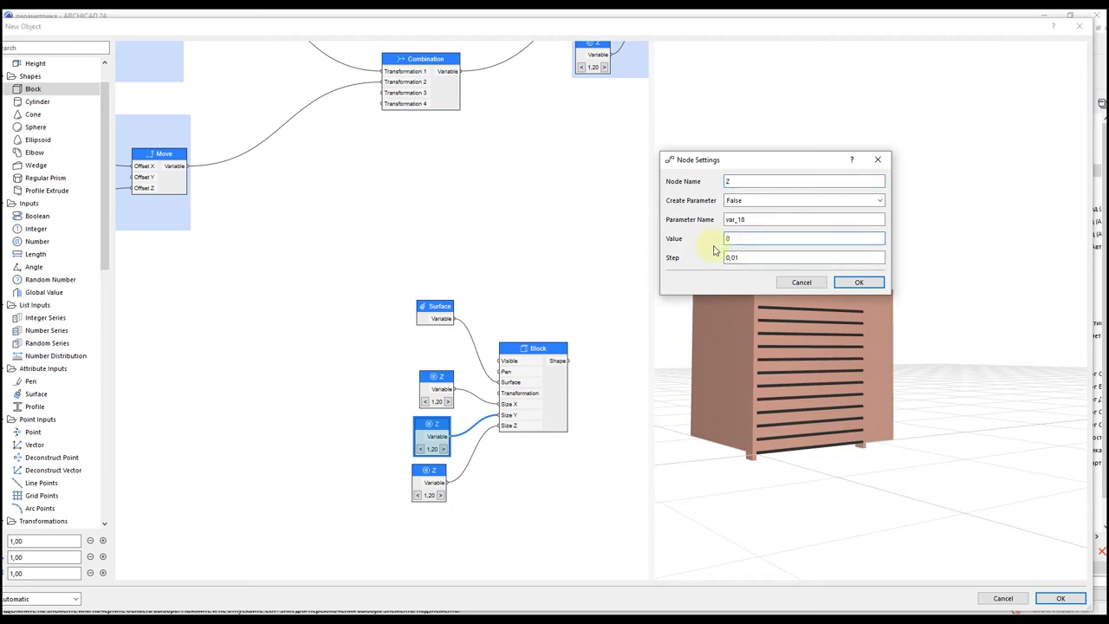
pyautogui.write('0')
pyautogui.press('Return')
pyautogui.moveTo(722, 359); pyautogui.dragTo(806, 394)
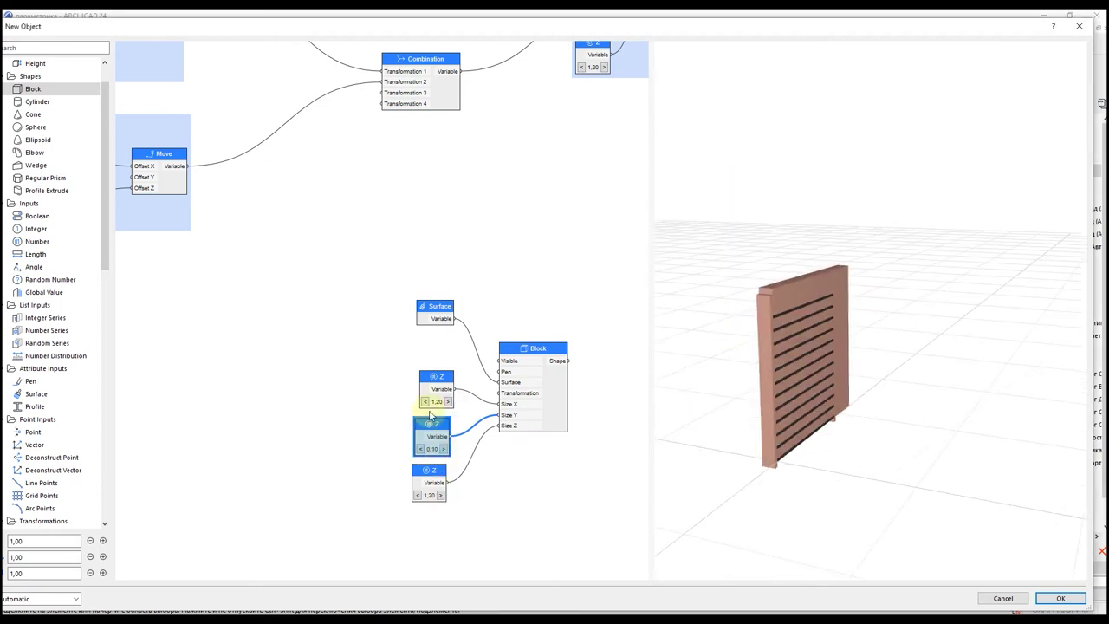
# Set the third block's Size Z to 0,03 and reduce its Size X to 0,96
pyautogui.doubleClick(417, 496)
pyautogui.write('0,0')
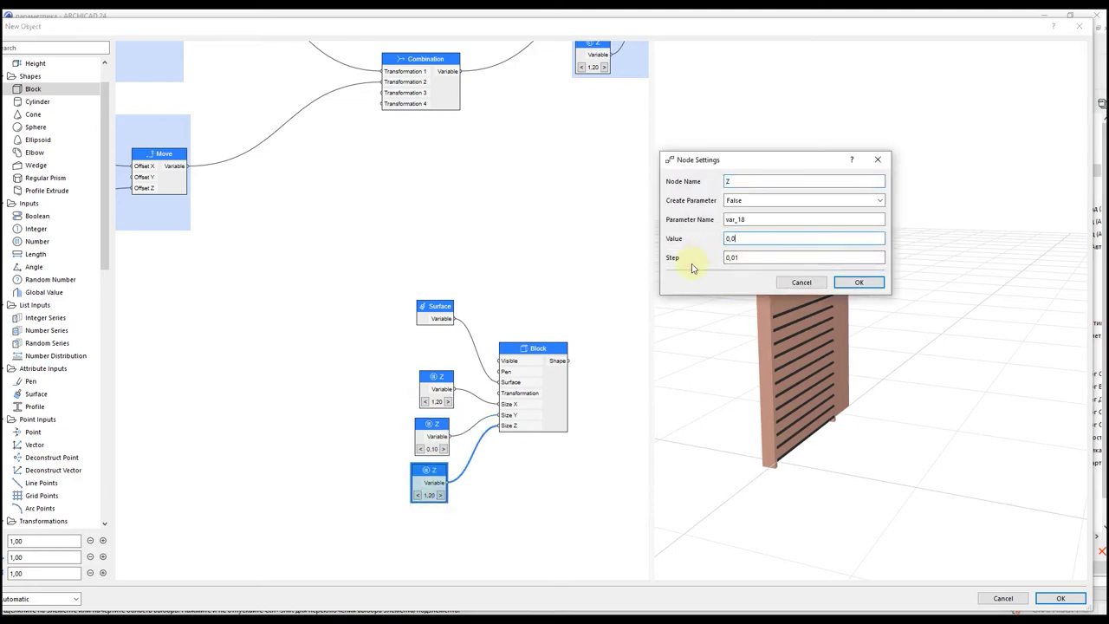
pyautogui.write('3')
pyautogui.press('Return')
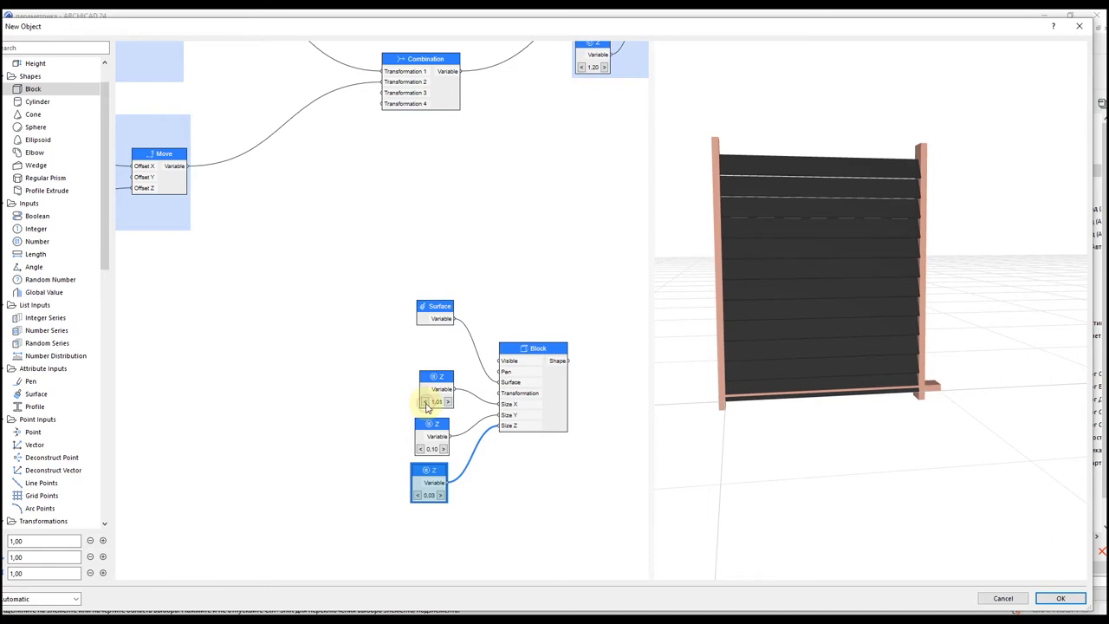
pyautogui.click(426, 402)
pyautogui.moveTo(764, 459)
pyautogui.mouseDown()
pyautogui.moveTo(768, 414)
pyautogui.moveTo(766, 443)
pyautogui.mouseUp()
# Duplicate the Combination node and connect the copy to the third block's Transformation input
pyautogui.scroll(-3, 389, 277)
pyautogui.keyDown('ctrl'); pyautogui.moveTo(398, 138); pyautogui.dragTo(470, 362); pyautogui.keyUp('ctrl')
pyautogui.moveTo(399, 351); pyautogui.dragTo(483, 376, button='middle')
pyautogui.moveTo(409, 351); pyautogui.dragTo(449, 325)
pyautogui.click(318, 265)
# Copy the offset Move with its numbers into the new Combination's Transformation 4, adjusting the X and Z offsets to position the rail
pyautogui.keyDown('ctrl'); pyautogui.moveTo(313, 227); pyautogui.dragTo(425, 335); pyautogui.keyUp('ctrl')
pyautogui.scroll(3, 395, 424)
pyautogui.scroll(2, 745, 425)
pyautogui.moveTo(486, 433); pyautogui.dragTo(502, 335, button='middle')
pyautogui.click(265, 313)
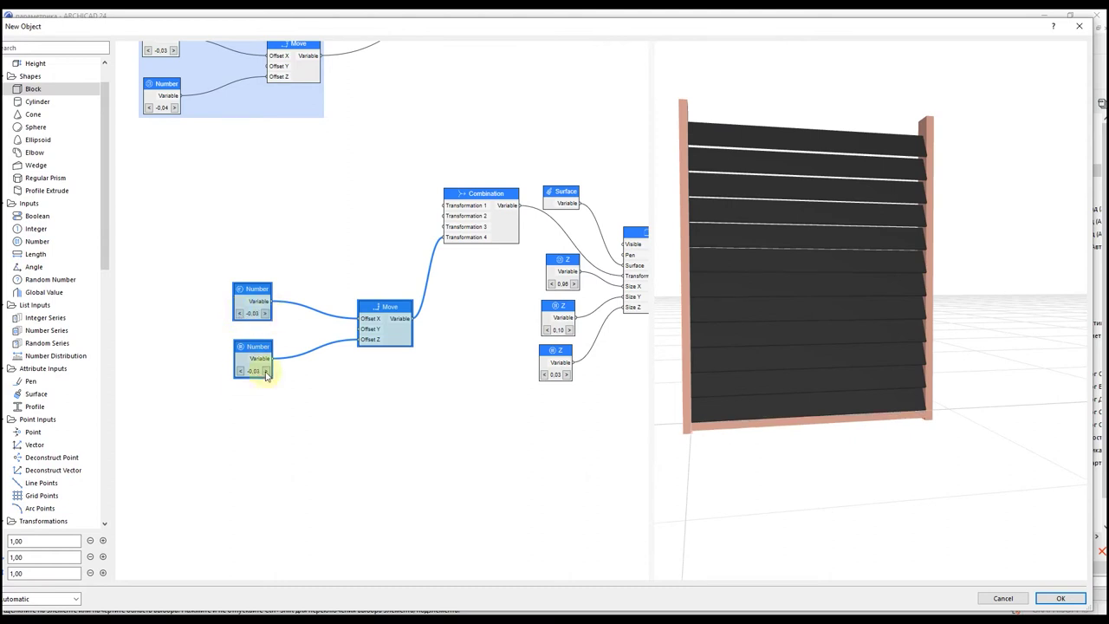
pyautogui.click(266, 371)
# Duplicate the Grid Points, Deconstruct and Move chain for the third block's Combination and group the copied nodes
pyautogui.scroll(-3, 472, 346)
pyautogui.moveTo(472, 346); pyautogui.dragTo(570, 441, button='middle')
pyautogui.moveTo(223, 102); pyautogui.dragTo(476, 222)
pyautogui.keyDown('ctrl'); pyautogui.moveTo(450, 148); pyautogui.dragTo(597, 371); pyautogui.keyUp('ctrl')
pyautogui.rightClick(365, 355)
pyautogui.moveTo(403, 407)
pyautogui.click(475, 408)
# Connect the Deconstruct node's coordinate outputs to the matching Move offsets in the posts' group
pyautogui.scroll(4, 445, 370)
pyautogui.scroll(-2, 594, 322)
pyautogui.scroll(-3, 739, 297)
pyautogui.moveTo(740, 297); pyautogui.dragTo(689, 347)
pyautogui.moveTo(516, 349); pyautogui.dragTo(438, 350, button='middle')
pyautogui.moveTo(358, 106); pyautogui.dragTo(391, 103)
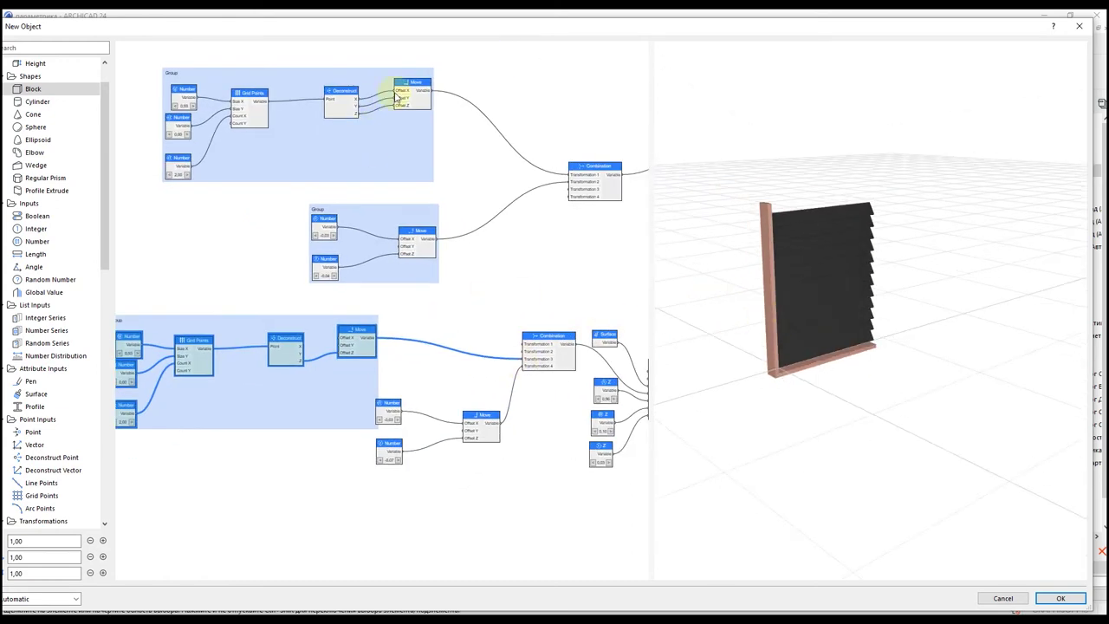
# Rewire the rails' Deconstruct and Move so X drives Offset Z, Y drives Offset Y and Z drives Offset X
pyautogui.click(566, 277)
pyautogui.moveTo(302, 346); pyautogui.dragTo(340, 345)
pyautogui.moveTo(312, 370); pyautogui.dragTo(349, 354, button='middle')
pyautogui.scroll(2, 340, 334)
pyautogui.moveTo(343, 337)
pyautogui.mouseDown()
pyautogui.moveTo(394, 339)
pyautogui.moveTo(339, 349)
pyautogui.mouseUp()
pyautogui.moveTo(179, 403); pyautogui.dragTo(322, 369, button='middle')
pyautogui.moveTo(482, 305); pyautogui.dragTo(529, 293)
pyautogui.moveTo(529, 303)
pyautogui.mouseDown()
pyautogui.moveTo(484, 317)
pyautogui.moveTo(530, 303)
pyautogui.mouseUp()
pyautogui.moveTo(529, 283); pyautogui.dragTo(484, 313)
pyautogui.scroll(2, 735, 257)
pyautogui.keyDown('shift'); pyautogui.moveTo(734, 257); pyautogui.dragTo(832, 294, button='middle'); pyautogui.keyUp('shift')
pyautogui.moveTo(529, 293); pyautogui.dragTo(484, 304)
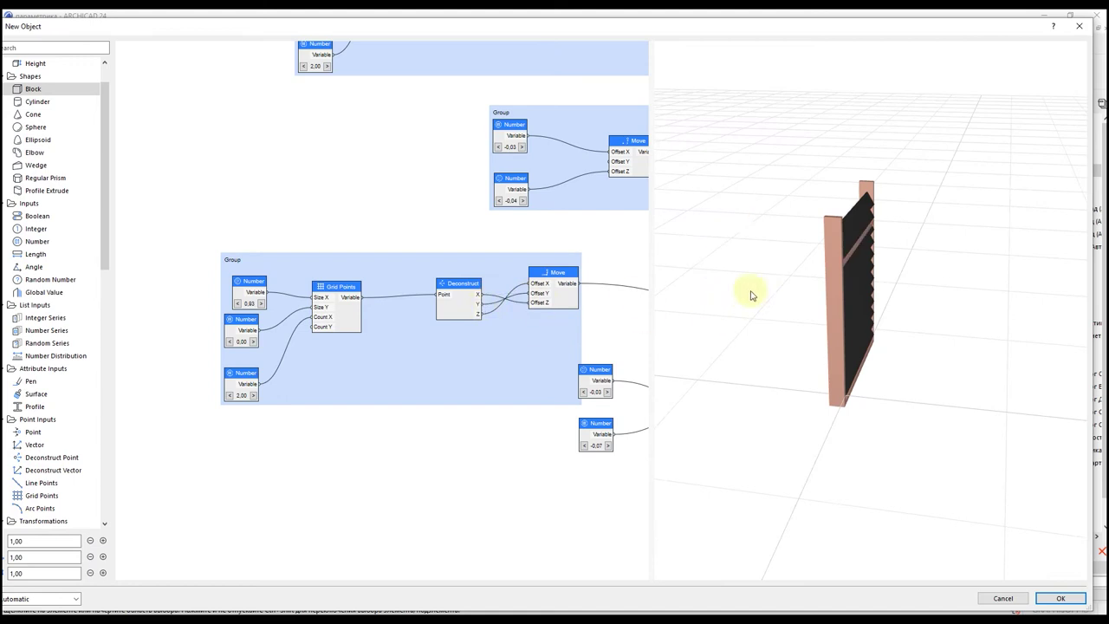
# Increase the Size X number of the rails' Grid Points to 1,23 to raise the upper rail
pyautogui.click(262, 304)
pyautogui.click(261, 304)
pyautogui.click(261, 304)
pyautogui.click(261, 304)
pyautogui.click(260, 304)
pyautogui.click(261, 304)
# Fine-tune the Size X number of the posts' Grid Points to align the posts with the rails
pyautogui.keyDown('shift'); pyautogui.moveTo(1014, 372); pyautogui.dragTo(939, 353, button='middle'); pyautogui.keyUp('shift')
pyautogui.scroll(-3, 424, 304)
pyautogui.moveTo(385, 173); pyautogui.dragTo(381, 247, button='middle')
pyautogui.scroll(3, 368, 173)
pyautogui.click(330, 109)
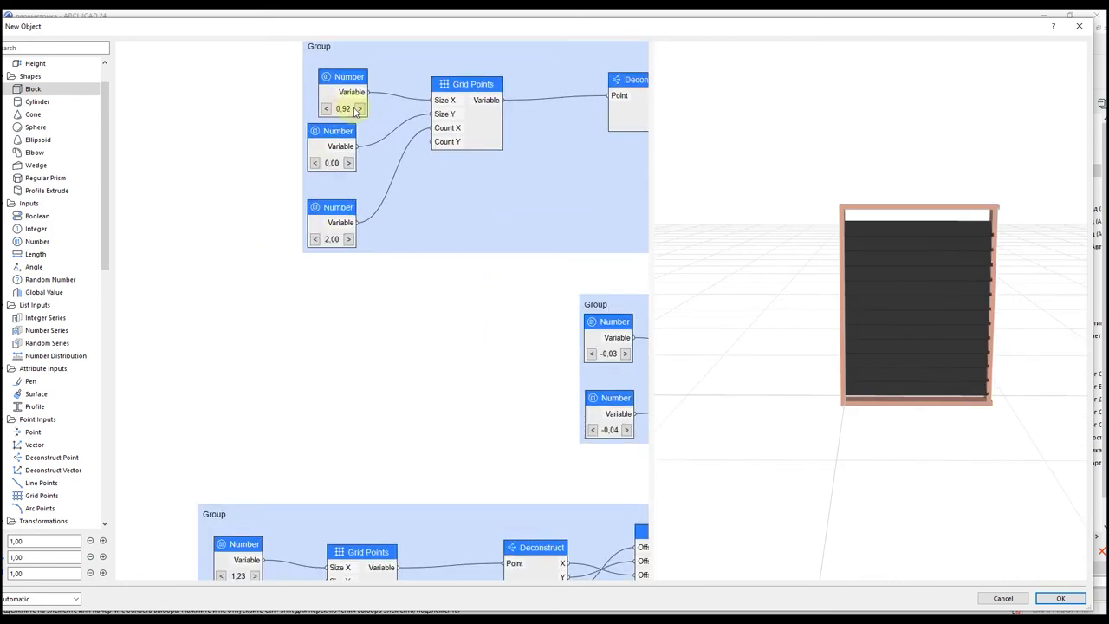
pyautogui.click(354, 109)
# Reduce the Size X number of the rails' Grid Points to 1,19
pyautogui.scroll(-1, 373, 126)
pyautogui.moveTo(613, 160); pyautogui.dragTo(292, 183, button='middle')
pyautogui.moveTo(615, 208); pyautogui.dragTo(269, 220, button='middle')
pyautogui.moveTo(536, 324); pyautogui.dragTo(736, 208, button='middle')
pyautogui.scroll(-1, 523, 324)
pyautogui.moveTo(161, 425); pyautogui.dragTo(429, 351, button='middle')
pyautogui.click(223, 298)
pyautogui.click(223, 298)
# Set the Offset Z number of the posts' Move to -0,01
pyautogui.moveTo(850, 369); pyautogui.dragTo(871, 384)
pyautogui.hscroll(5, 470, 248)
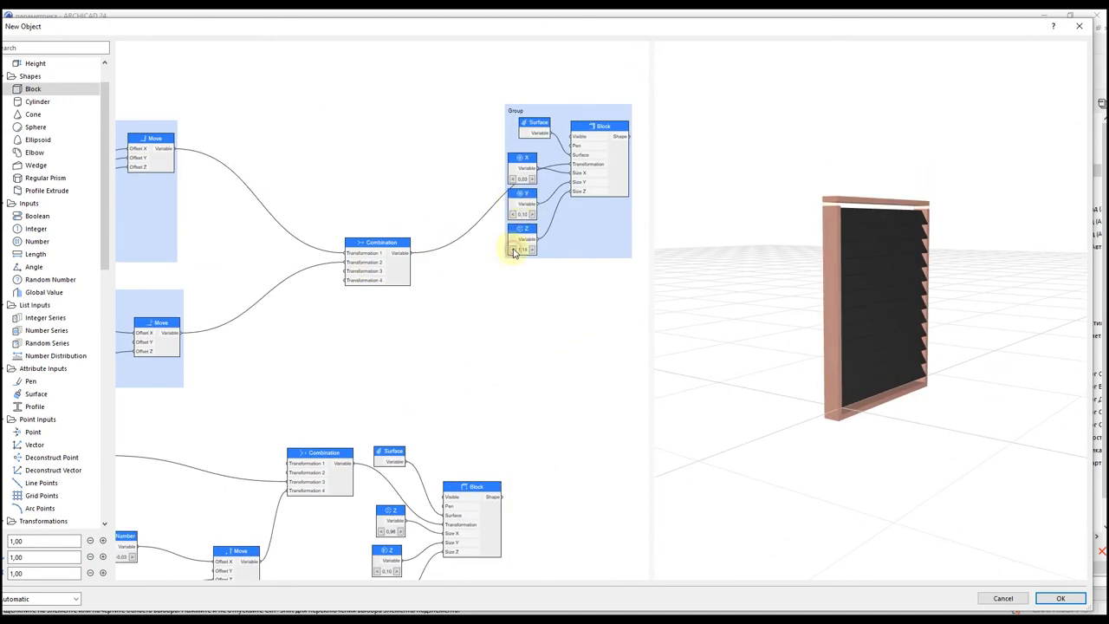
pyautogui.scroll(-3, 425, 286)
pyautogui.scroll(3, 438, 246)
pyautogui.click(436, 247)
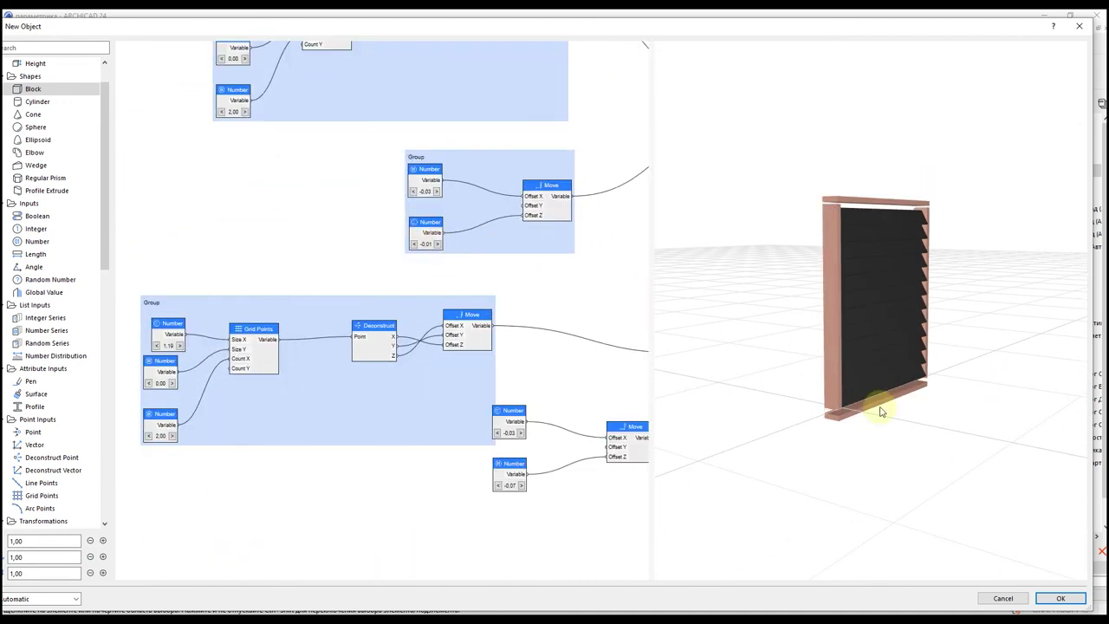
# Fine-tune the vertical spacing of the rails through the Size X number of their Grid Points
pyautogui.moveTo(844, 406); pyautogui.dragTo(822, 373)
pyautogui.scroll(3, 832, 377)
pyautogui.scroll(-2, 450, 237)
pyautogui.moveTo(285, 362); pyautogui.dragTo(340, 343, button='middle')
pyautogui.scroll(3, 340, 343)
pyautogui.click(271, 297)
pyautogui.click(245, 295)
pyautogui.click(246, 295)
pyautogui.click(270, 295)
pyautogui.click(245, 294)
# Raise the rails with the Offset Z number of their Move so they meet the post ends
pyautogui.moveTo(594, 408); pyautogui.dragTo(820, 427, button='middle')
pyautogui.scroll(1, 340, 317)
pyautogui.click(351, 356)
pyautogui.click(381, 355)
pyautogui.click(381, 355)
pyautogui.click(381, 355)
pyautogui.click(420, 296)
pyautogui.moveTo(920, 407); pyautogui.dragTo(873, 382)
pyautogui.click(439, 295)
pyautogui.click(447, 295)
# Set the Size X number of the rails' Grid Points to 1,16 to close the frame
pyautogui.moveTo(615, 416); pyautogui.dragTo(160, 269, button='middle')
pyautogui.click(390, 322)
pyautogui.moveTo(327, 253); pyautogui.dragTo(527, 320, button='middle')
pyautogui.click(164, 214)
pyautogui.moveTo(882, 343); pyautogui.dragTo(863, 395)
pyautogui.scroll(2, 836, 373)
pyautogui.scroll(-2, 497, 296)
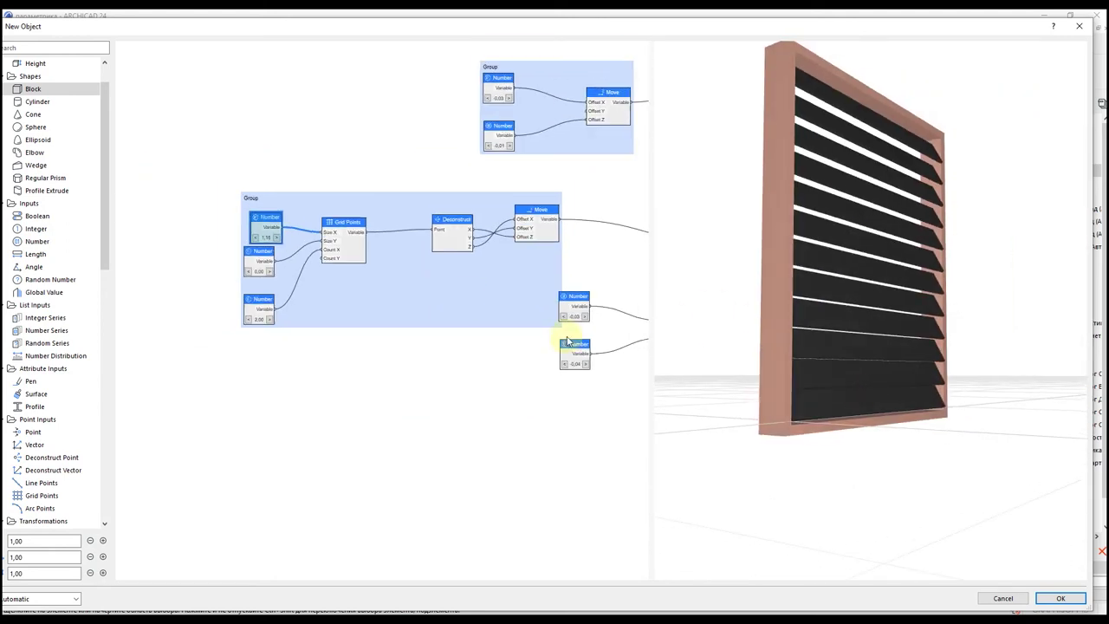
# Duplicate a Number node, connect it to the rail Move's Offset Y and adjust the rails' depth position
pyautogui.moveTo(598, 353); pyautogui.dragTo(395, 334, button='middle')
pyautogui.scroll(1, 395, 334)
pyautogui.moveTo(366, 331); pyautogui.dragTo(473, 304)
pyautogui.hotkey('ctrl', 'c')
pyautogui.hotkey('ctrl', 'v')
pyautogui.moveTo(475, 310); pyautogui.dragTo(506, 312, button='middle')
pyautogui.click(380, 334)
pyautogui.doubleClick(404, 334)
pyautogui.click(405, 335)
# Add a copied Number to the posts' Move Offset Y, adjust the posts' depth position and place the node in the group
pyautogui.moveTo(403, 276); pyautogui.dragTo(443, 424, button='middle')
pyautogui.scroll(-2, 443, 424)
pyautogui.moveTo(377, 267); pyautogui.dragTo(383, 254)
pyautogui.moveTo(391, 261); pyautogui.dragTo(449, 252)
pyautogui.doubleClick(387, 270)
pyautogui.tripleClick(368, 270)
pyautogui.moveTo(831, 346); pyautogui.dragTo(875, 325)
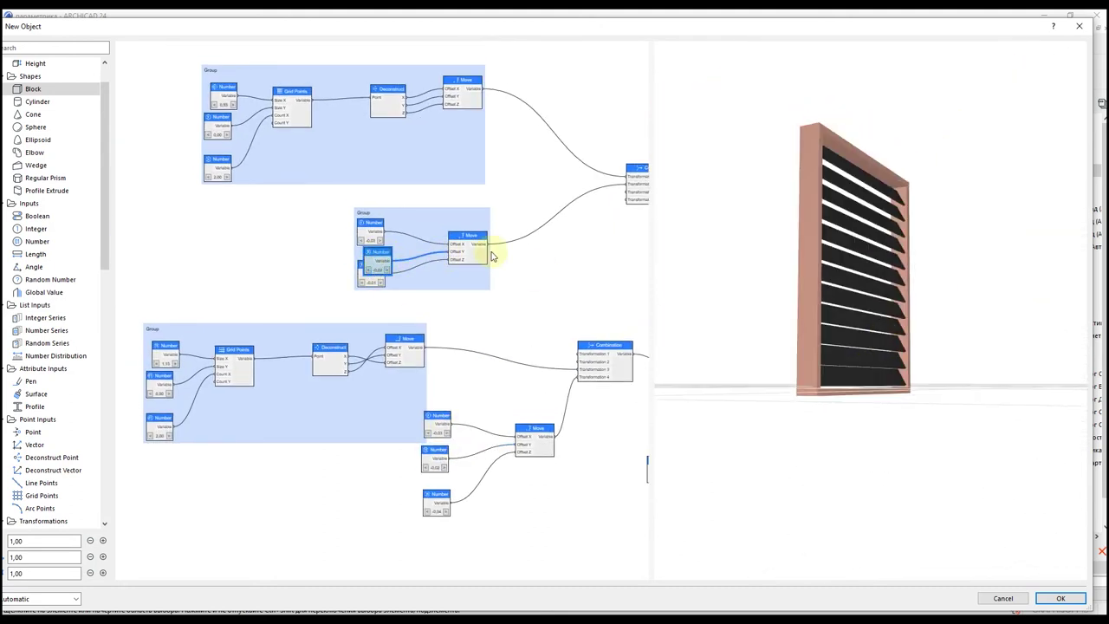
pyautogui.scroll(-2, 492, 255)
pyautogui.moveTo(492, 255); pyautogui.dragTo(430, 353, button='middle')
pyautogui.moveTo(337, 374); pyautogui.dragTo(336, 393)
# Reduce the slats' Rotation X angle to 50 degrees
pyautogui.moveTo(482, 273); pyautogui.dragTo(397, 442, button='middle')
pyautogui.scroll(2, 780, 286)
pyautogui.moveTo(780, 286); pyautogui.dragTo(736, 273)
pyautogui.scroll(5, 438, 186)
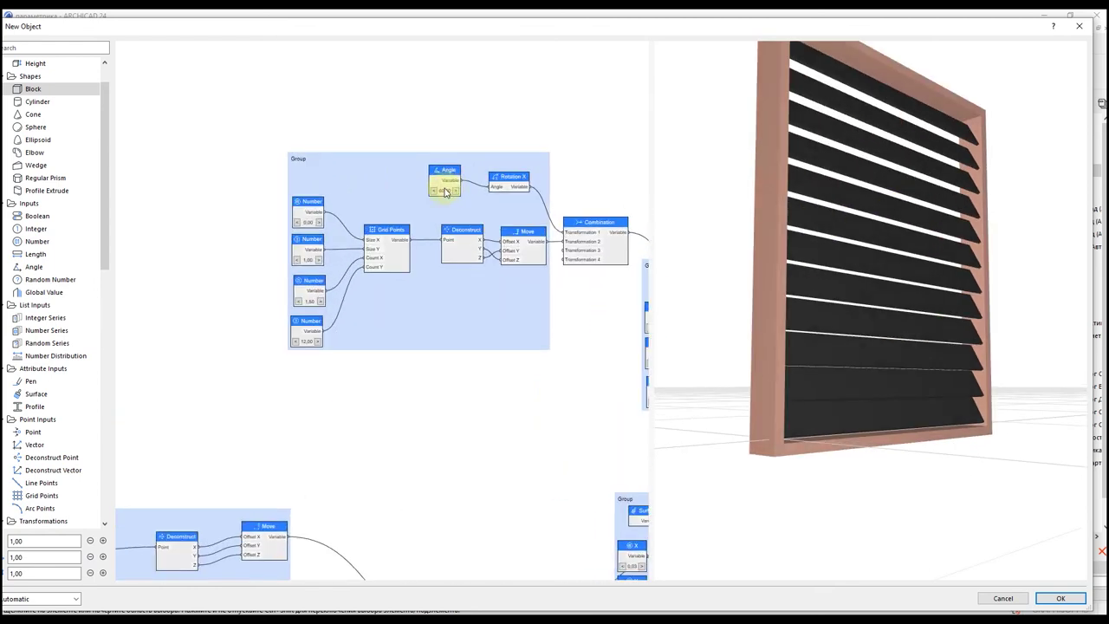
pyautogui.click(422, 194)
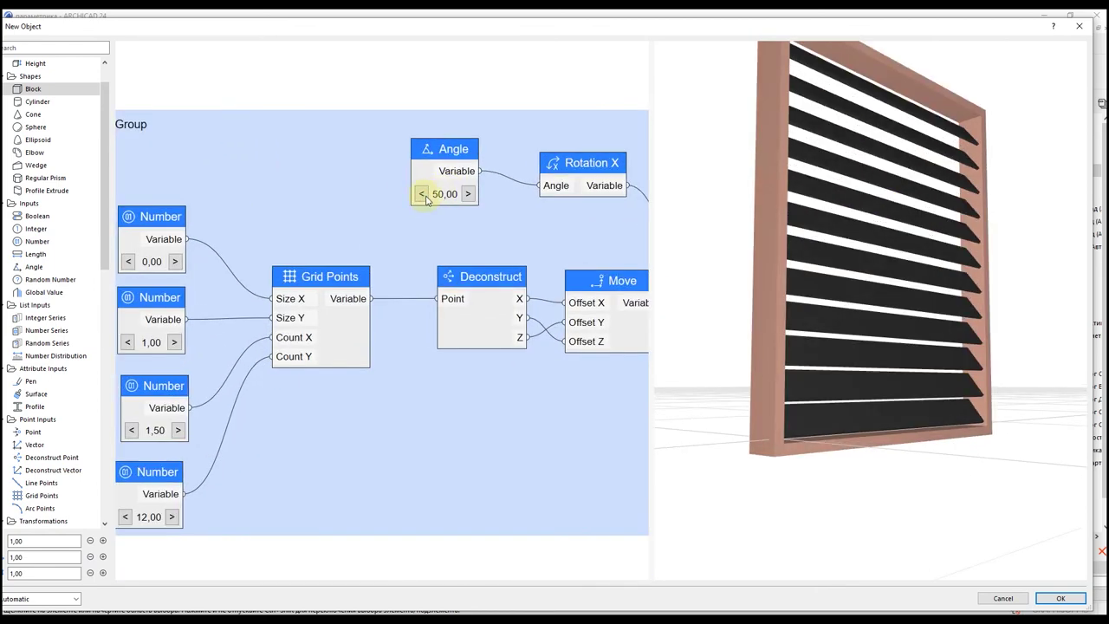
pyautogui.moveTo(861, 245); pyautogui.dragTo(836, 287)
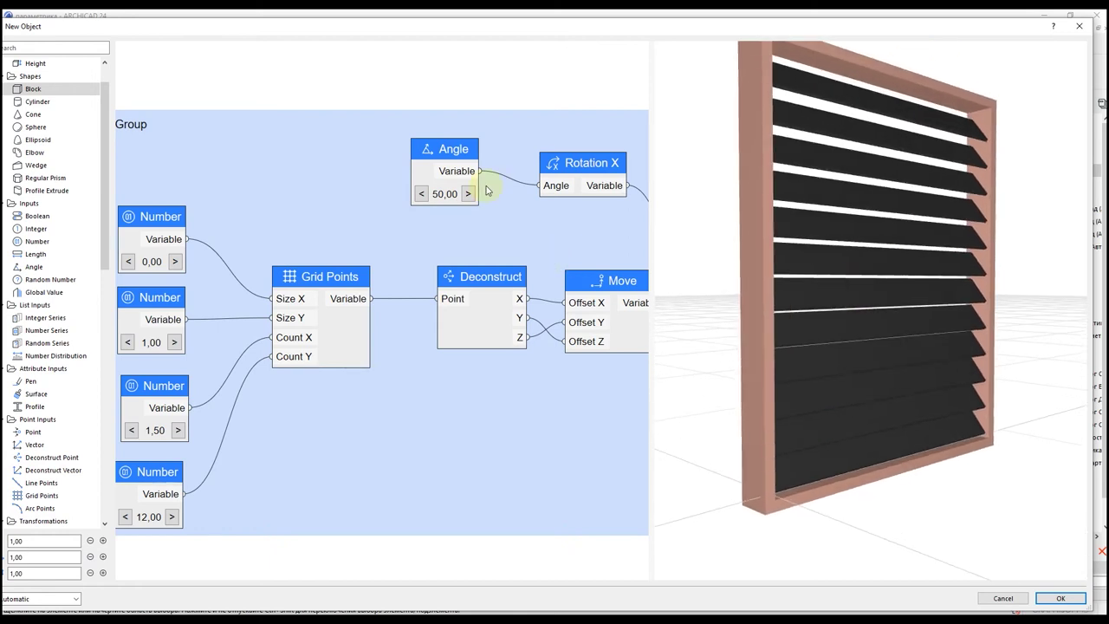
# Increase the slats' Rotation X angle to 90 degrees to try the closed position
pyautogui.click(466, 194)
pyautogui.click(466, 195)
pyautogui.click(466, 194)
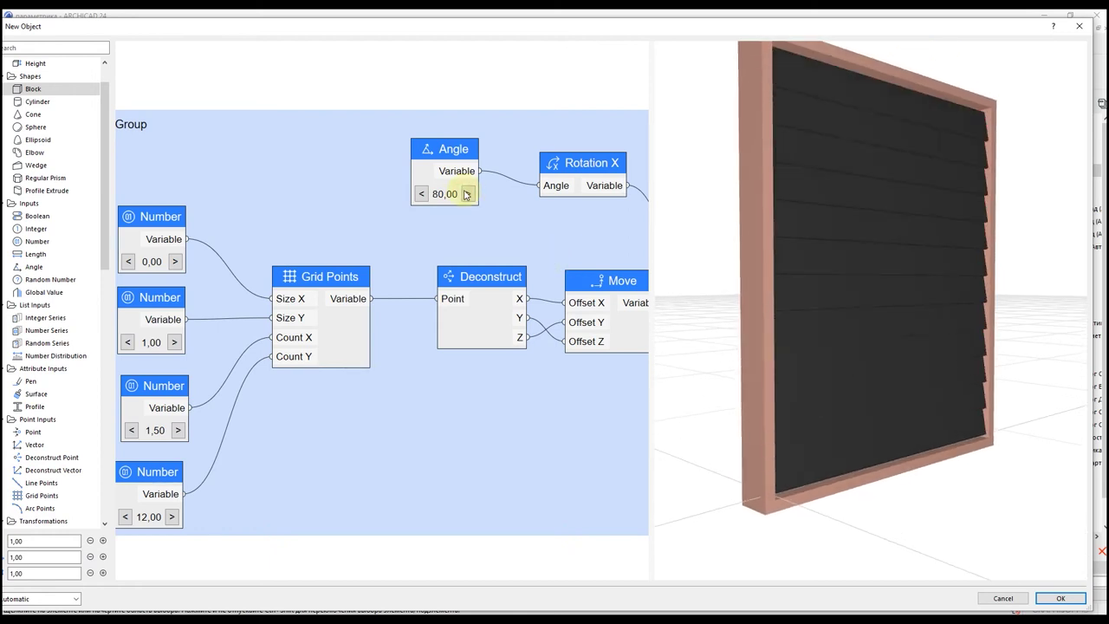
pyautogui.click(466, 194)
pyautogui.click(431, 194)
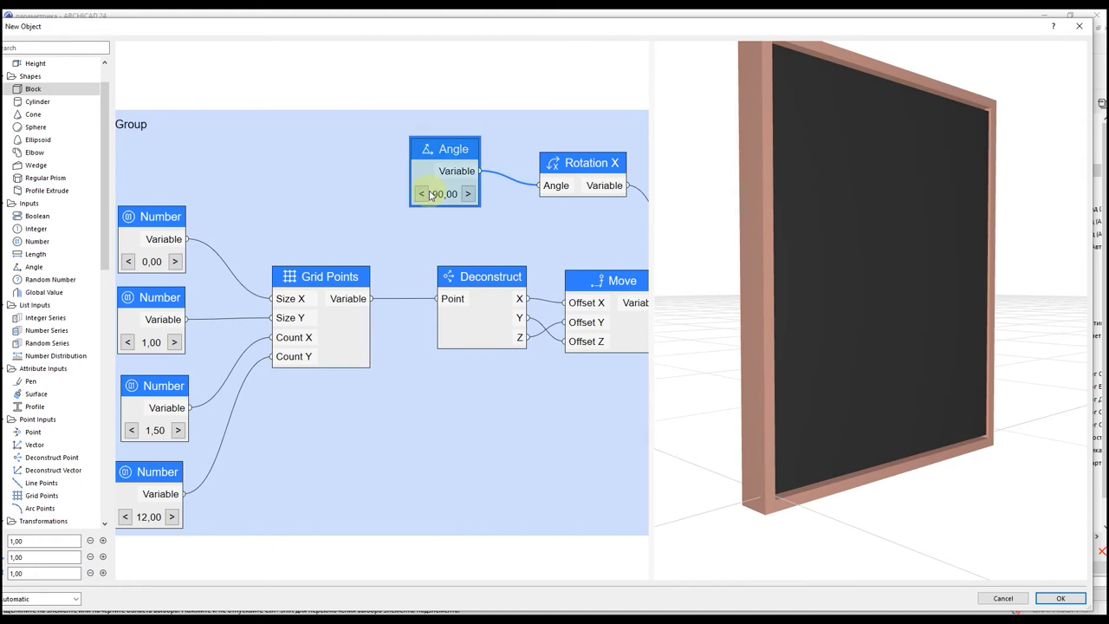
# Lower the slats' Rotation X angle to 20 degrees and view the open slats from the side
pyautogui.click(423, 194)
pyautogui.click(423, 194)
pyautogui.click(423, 195)
pyautogui.click(424, 195)
pyautogui.click(424, 195)
pyautogui.click(424, 195)
pyautogui.moveTo(751, 235); pyautogui.dragTo(788, 245)
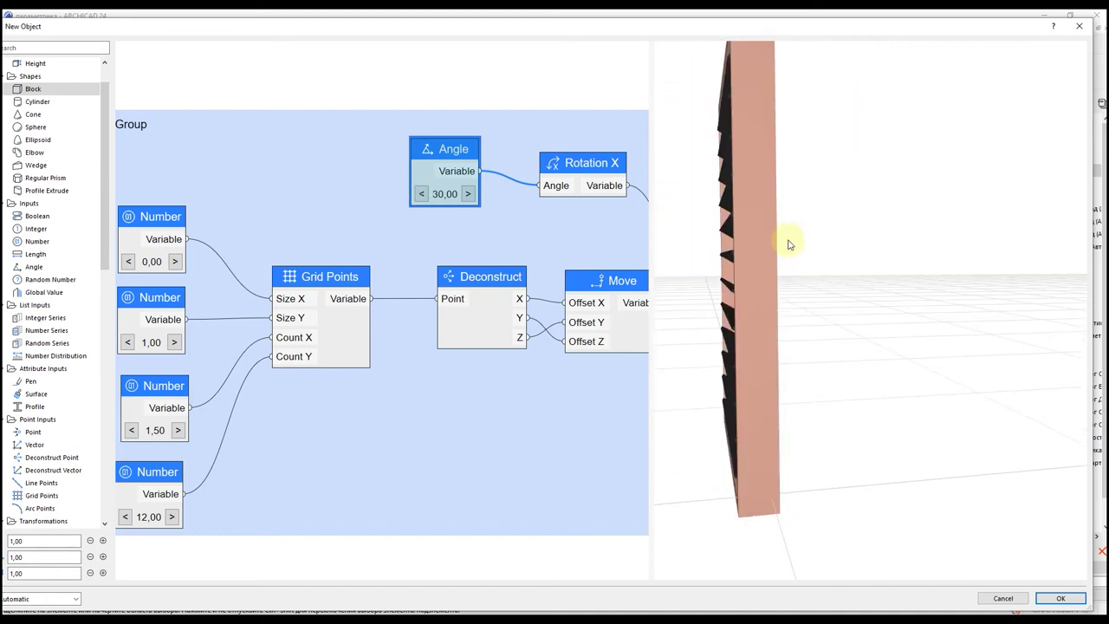
pyautogui.click(424, 194)
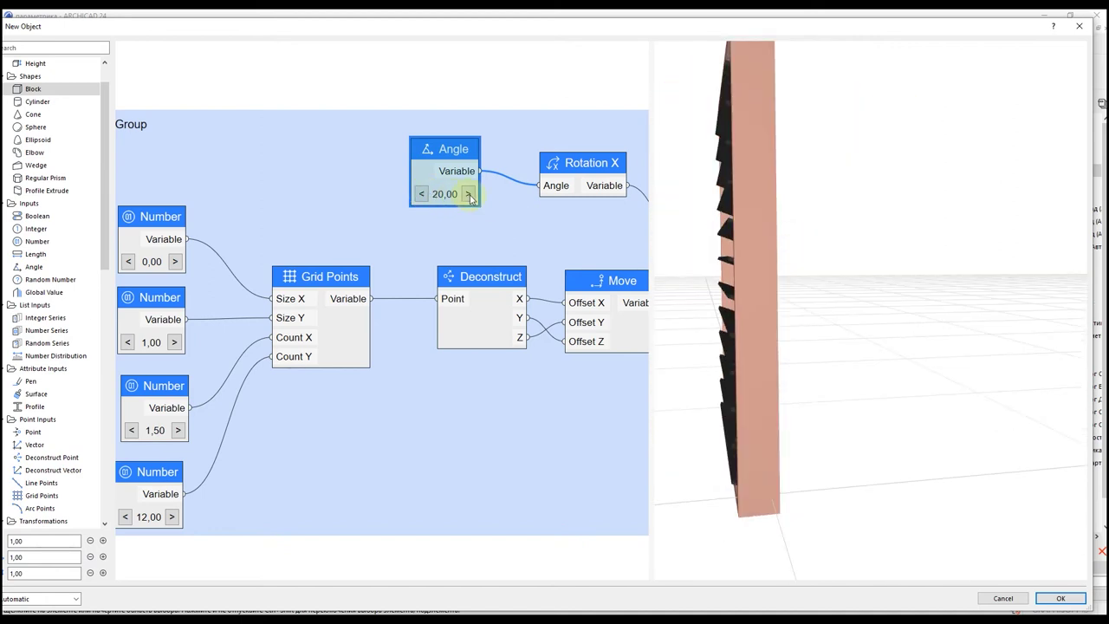
pyautogui.click(468, 195)
pyautogui.click(423, 194)
pyautogui.moveTo(737, 247); pyautogui.dragTo(737, 272)
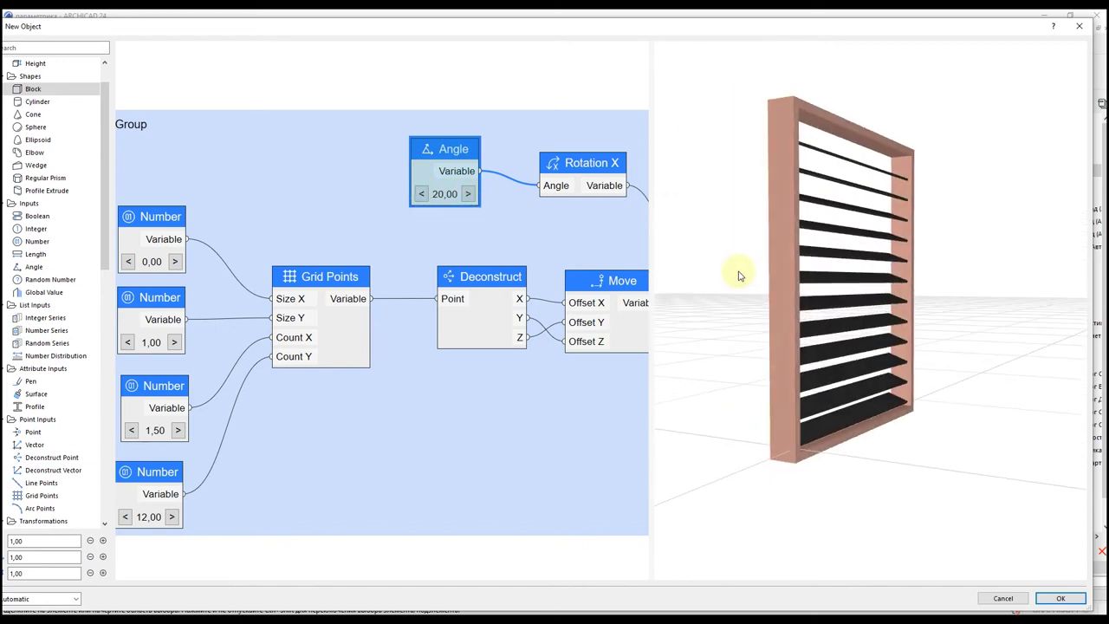
# Raise the slats' Rotation X angle to 60 degrees
pyautogui.doubleClick(468, 194)
pyautogui.click(468, 194)
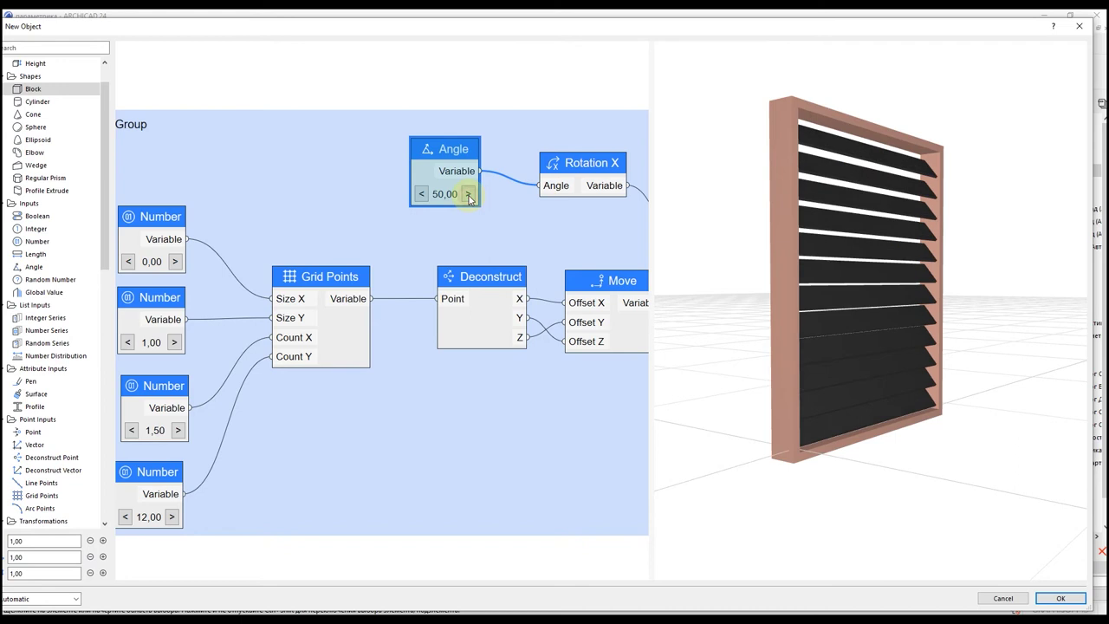
pyautogui.click(468, 194)
pyautogui.moveTo(814, 293); pyautogui.dragTo(832, 302)
# Select the posts' offset Move with its numbers and shift them beneath the posts' grid group
pyautogui.scroll(-8, 450, 402)
pyautogui.moveTo(475, 410); pyautogui.dragTo(450, 267, button='middle')
pyautogui.moveTo(359, 194); pyautogui.dragTo(579, 323)
pyautogui.moveTo(507, 244); pyautogui.dragTo(389, 237)
# Rearrange the rails' offset Numbers and Move beneath their grid group and tidy the neighbouring nodes
pyautogui.moveTo(496, 385); pyautogui.dragTo(602, 294, button='middle')
pyautogui.moveTo(432, 334); pyautogui.dragTo(358, 322)
pyautogui.moveTo(472, 336); pyautogui.dragTo(399, 324)
pyautogui.moveTo(432, 365); pyautogui.dragTo(357, 353)
pyautogui.moveTo(435, 347); pyautogui.dragTo(393, 330)
pyautogui.moveTo(371, 341); pyautogui.dragTo(363, 341)
pyautogui.moveTo(563, 312); pyautogui.dragTo(547, 303)
pyautogui.moveTo(642, 303); pyautogui.dragTo(606, 321)
# Group the third block's nodes, and group the rails' offset Move with its three numbers
pyautogui.moveTo(557, 377); pyautogui.dragTo(621, 454)
pyautogui.rightClick(597, 411)
pyautogui.moveTo(602, 418); pyautogui.dragTo(621, 408)
pyautogui.moveTo(455, 412); pyautogui.dragTo(379, 469)
pyautogui.rightClick(507, 438)
pyautogui.moveTo(547, 487)
pyautogui.click(618, 488)
# Fine-tune the Offset Y number of the rails' Move to align the rails with the posts
pyautogui.scroll(2, 299, 485)
pyautogui.click(306, 485)
pyautogui.scroll(4, 349, 469)
pyautogui.doubleClick(349, 471)
pyautogui.click(859, 282)
# Select the posts' entire node chain and move it into line above the rails' chain
pyautogui.scroll(-8, 416, 399)
pyautogui.scroll(5, 396, 282)
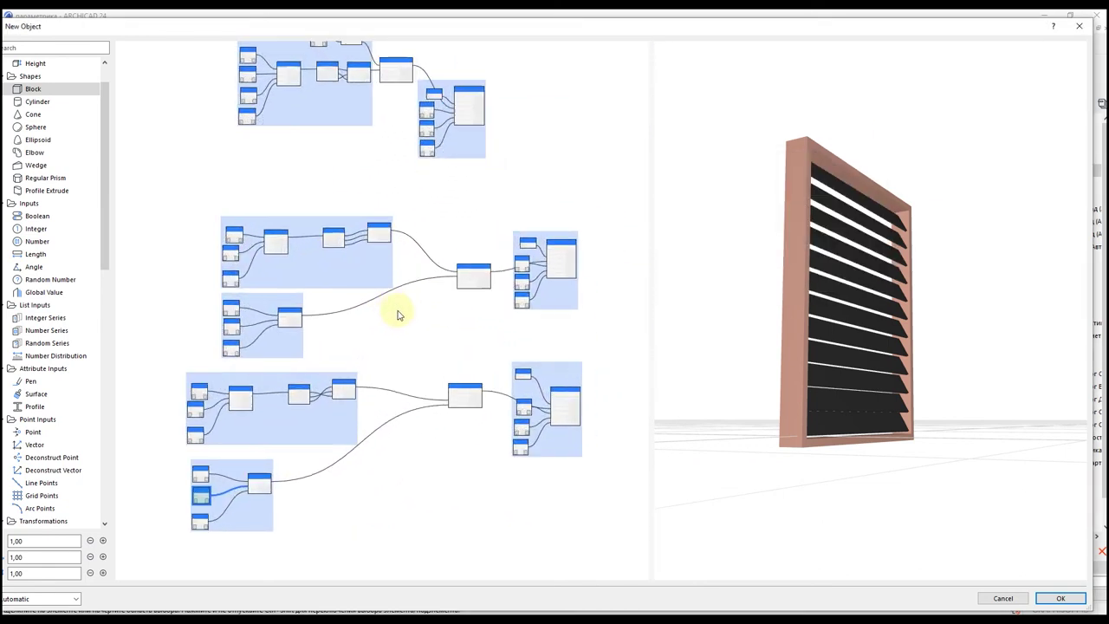
pyautogui.moveTo(496, 163); pyautogui.dragTo(498, 180)
pyautogui.moveTo(186, 270); pyautogui.dragTo(639, 426)
pyautogui.moveTo(390, 283); pyautogui.dragTo(352, 290)
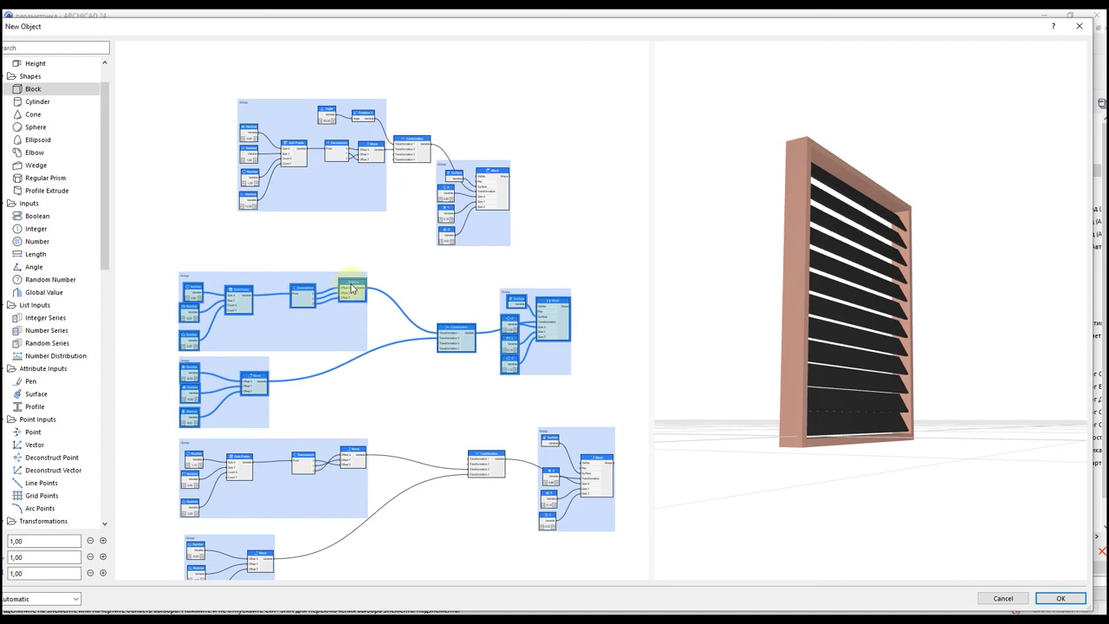
# Line up the rails' Combination node and block group with the posts' chain above, and straighten the rails' Number nodes
pyautogui.moveTo(382, 372); pyautogui.dragTo(369, 303, button='middle')
pyautogui.doubleClick(469, 389)
pyautogui.click(856, 205)
pyautogui.moveTo(485, 383); pyautogui.dragTo(455, 383)
pyautogui.doubleClick(180, 384)
pyautogui.press('Escape')
pyautogui.moveTo(184, 435); pyautogui.dragTo(183, 430)
pyautogui.moveTo(185, 500); pyautogui.dragTo(183, 502)
pyautogui.moveTo(552, 368); pyautogui.dragTo(541, 368)
pyautogui.moveTo(860, 375); pyautogui.dragTo(852, 373)
pyautogui.moveTo(852, 373); pyautogui.dragTo(850, 383)
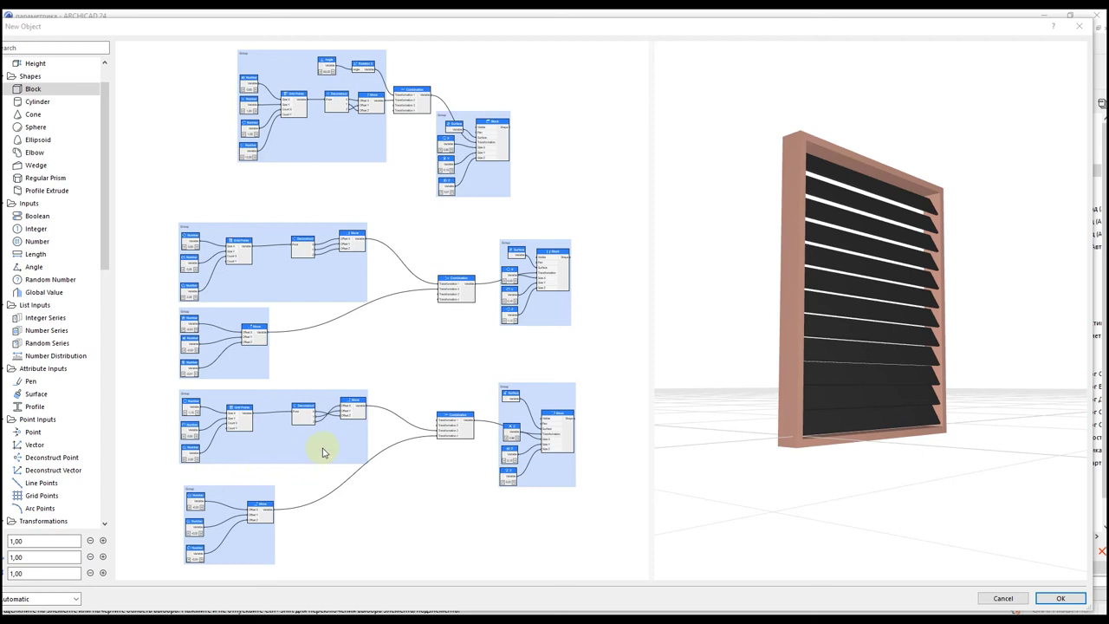
# Finish the node-based object and save it under the name "Window blind"
pyautogui.click(1057, 598)
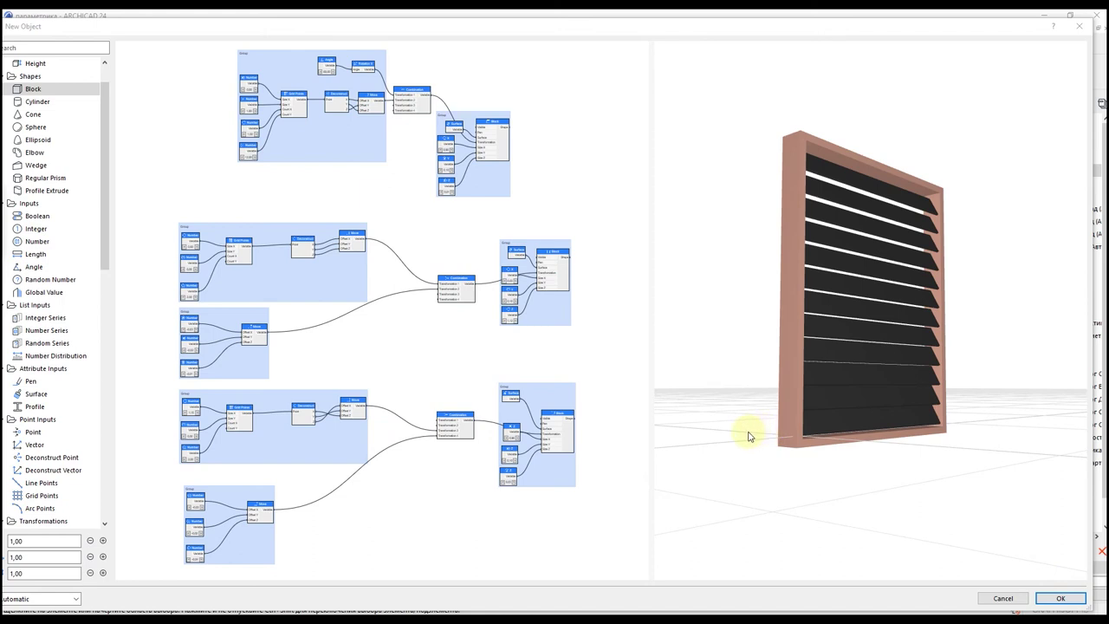
pyautogui.click(1057, 599)
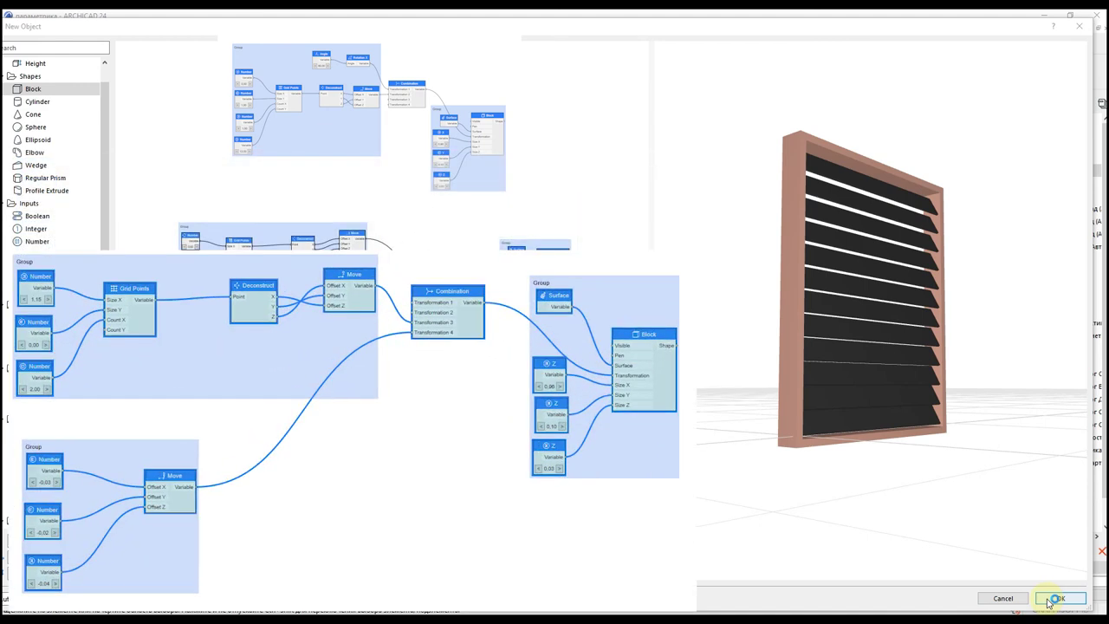
pyautogui.click(1059, 597)
pyautogui.write('Window blind')
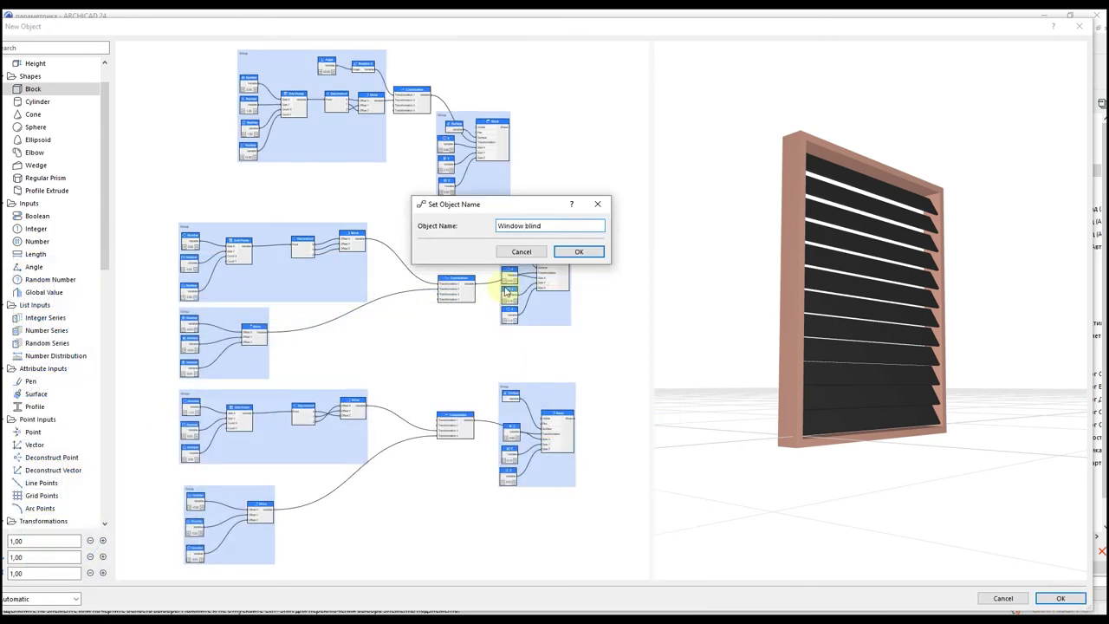
pyautogui.click(578, 251)
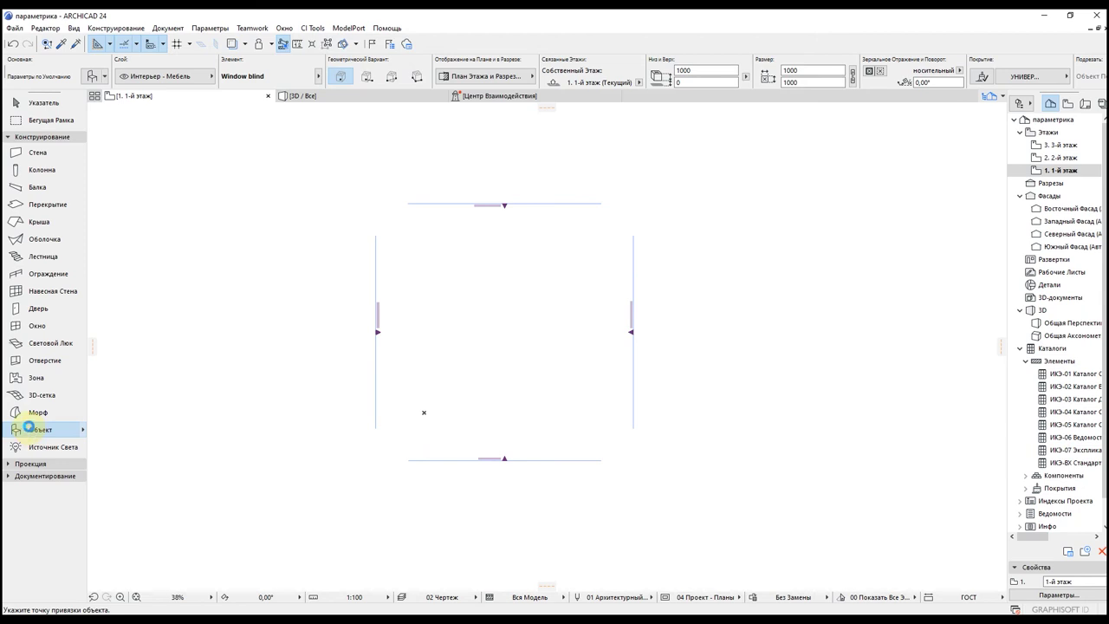
# Choose Window blind from the embedded library's PARAM-O folder as the Object tool's default element
pyautogui.doubleClick(32, 429)
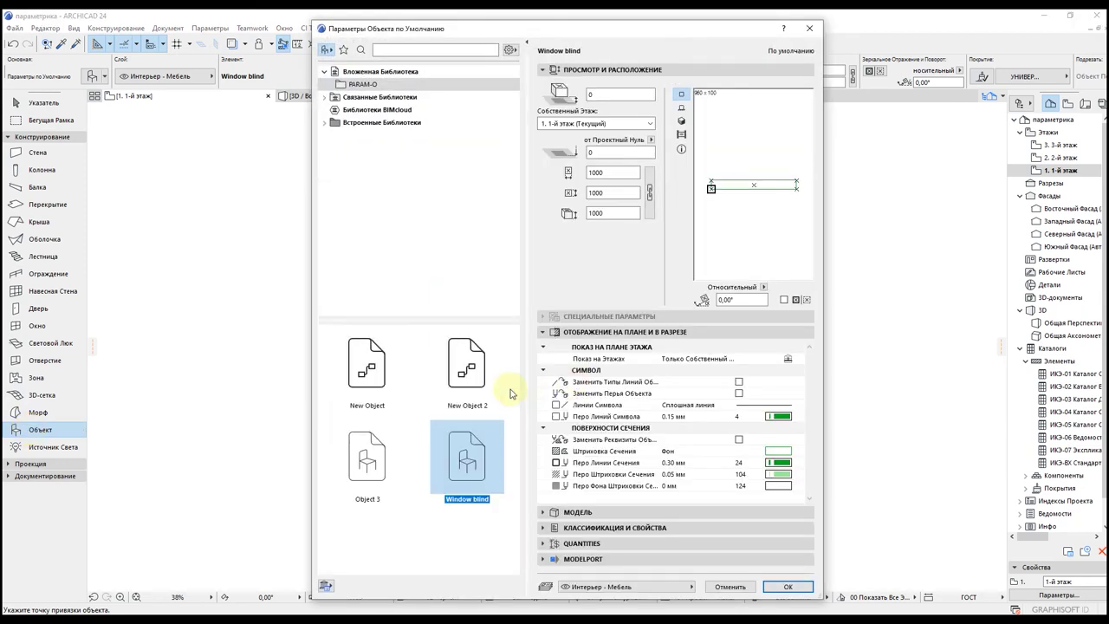
pyautogui.click(364, 84)
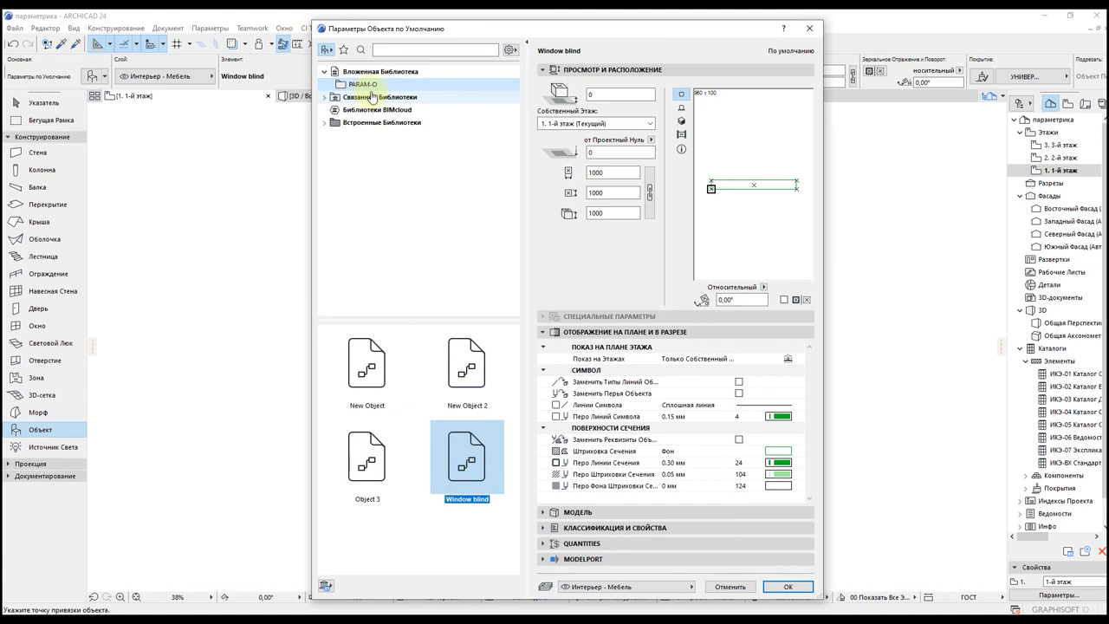
pyautogui.click(475, 472)
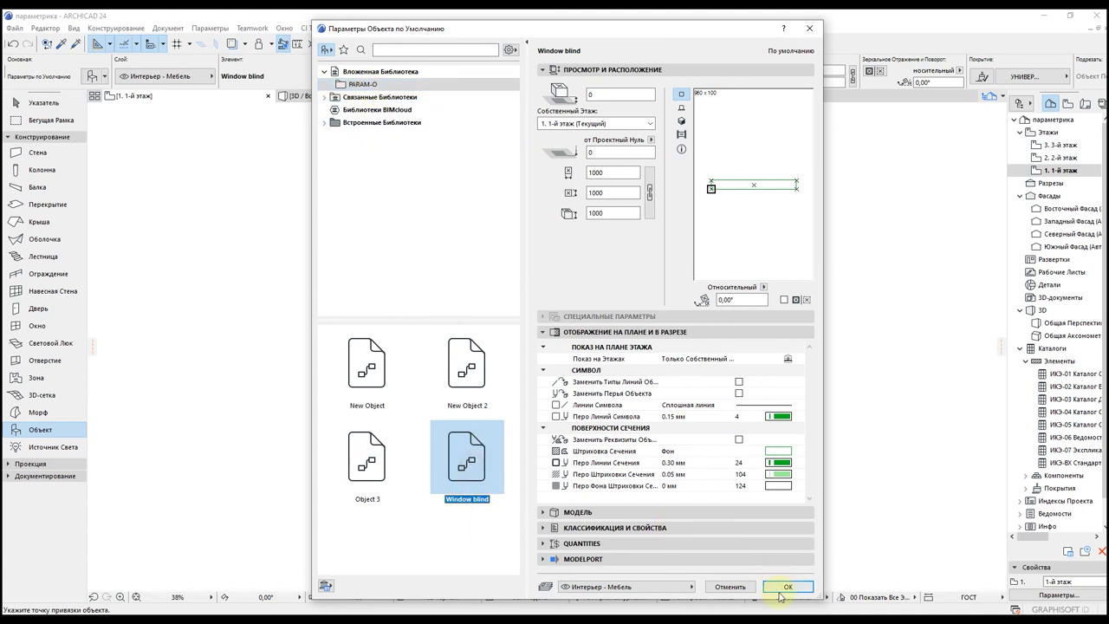
pyautogui.click(682, 122)
pyautogui.click(778, 587)
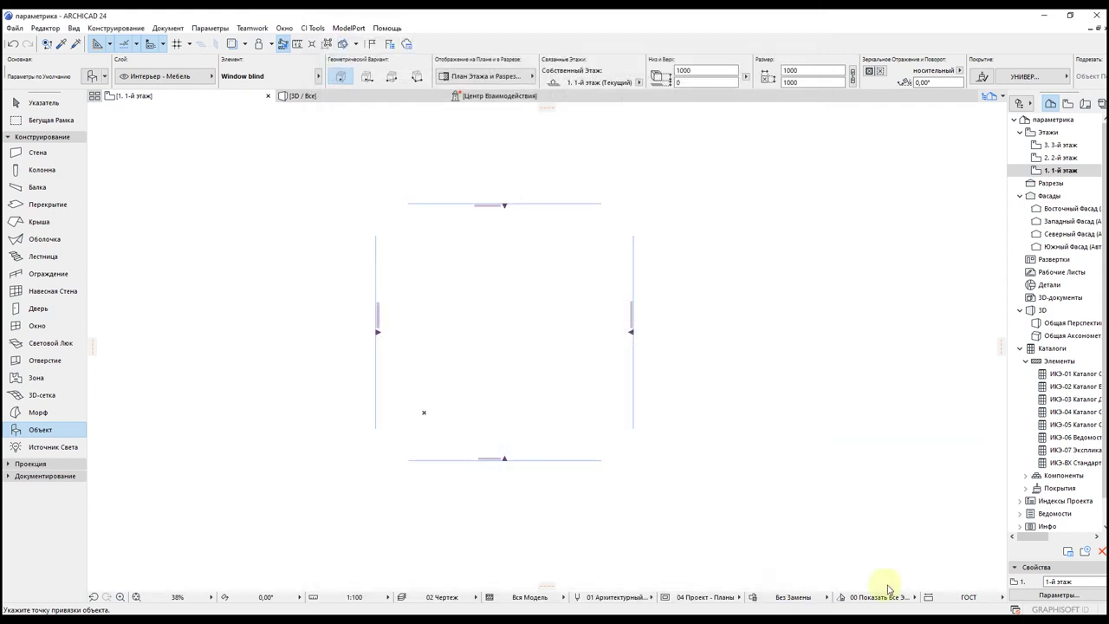
# Inspect the louvre object in the project's 3D perspective view
pyautogui.click(385, 96)
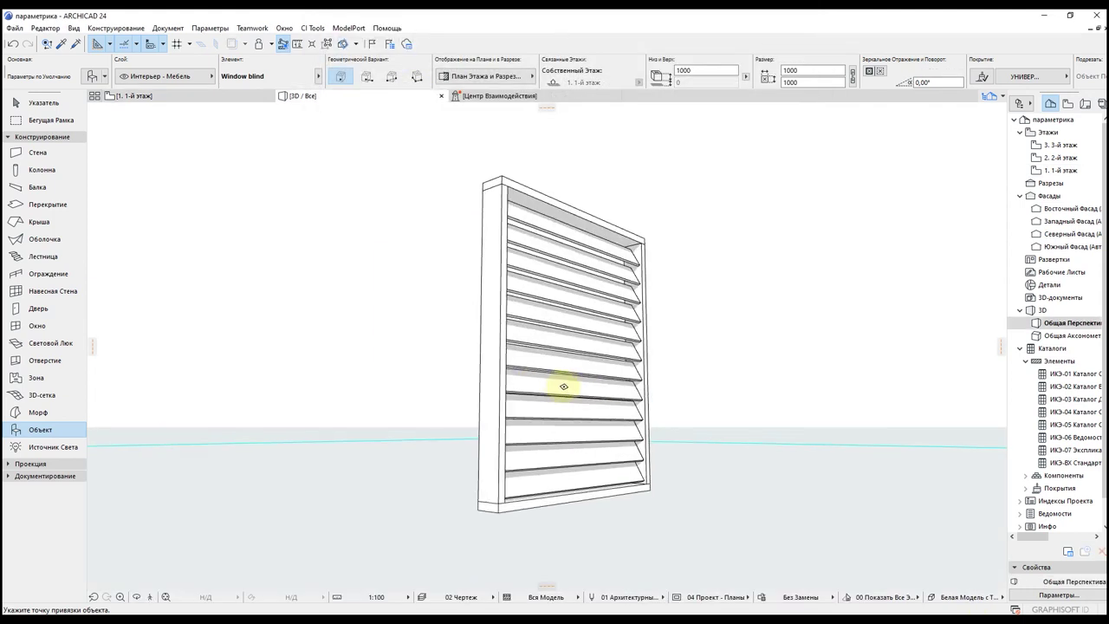
pyautogui.keyDown('shift'); pyautogui.moveTo(593, 395); pyautogui.dragTo(569, 389, button='middle'); pyautogui.keyUp('shift')
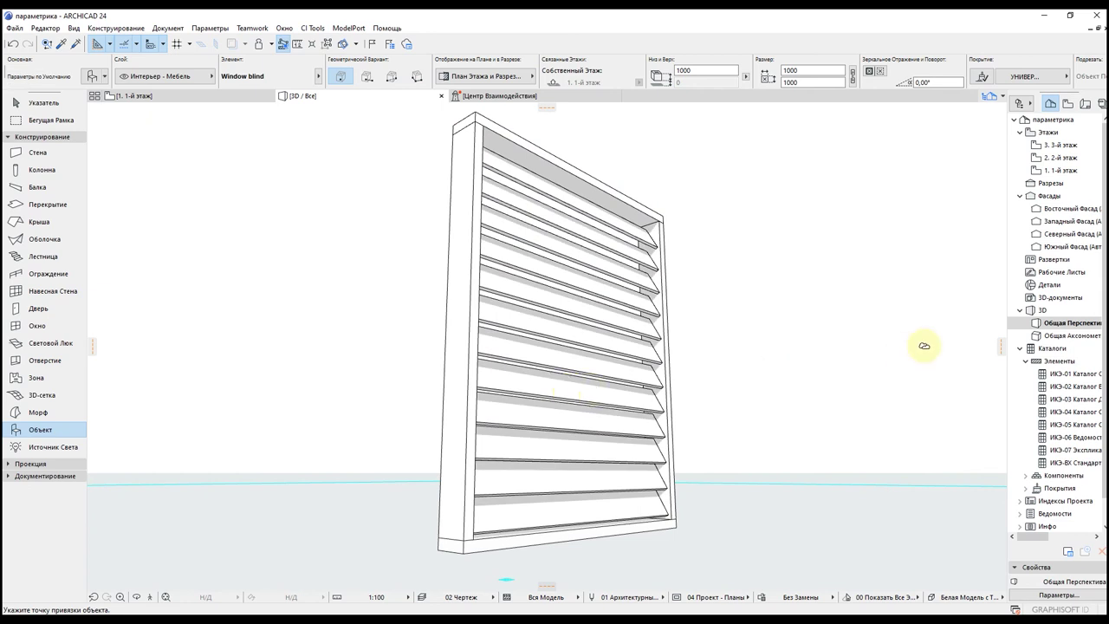